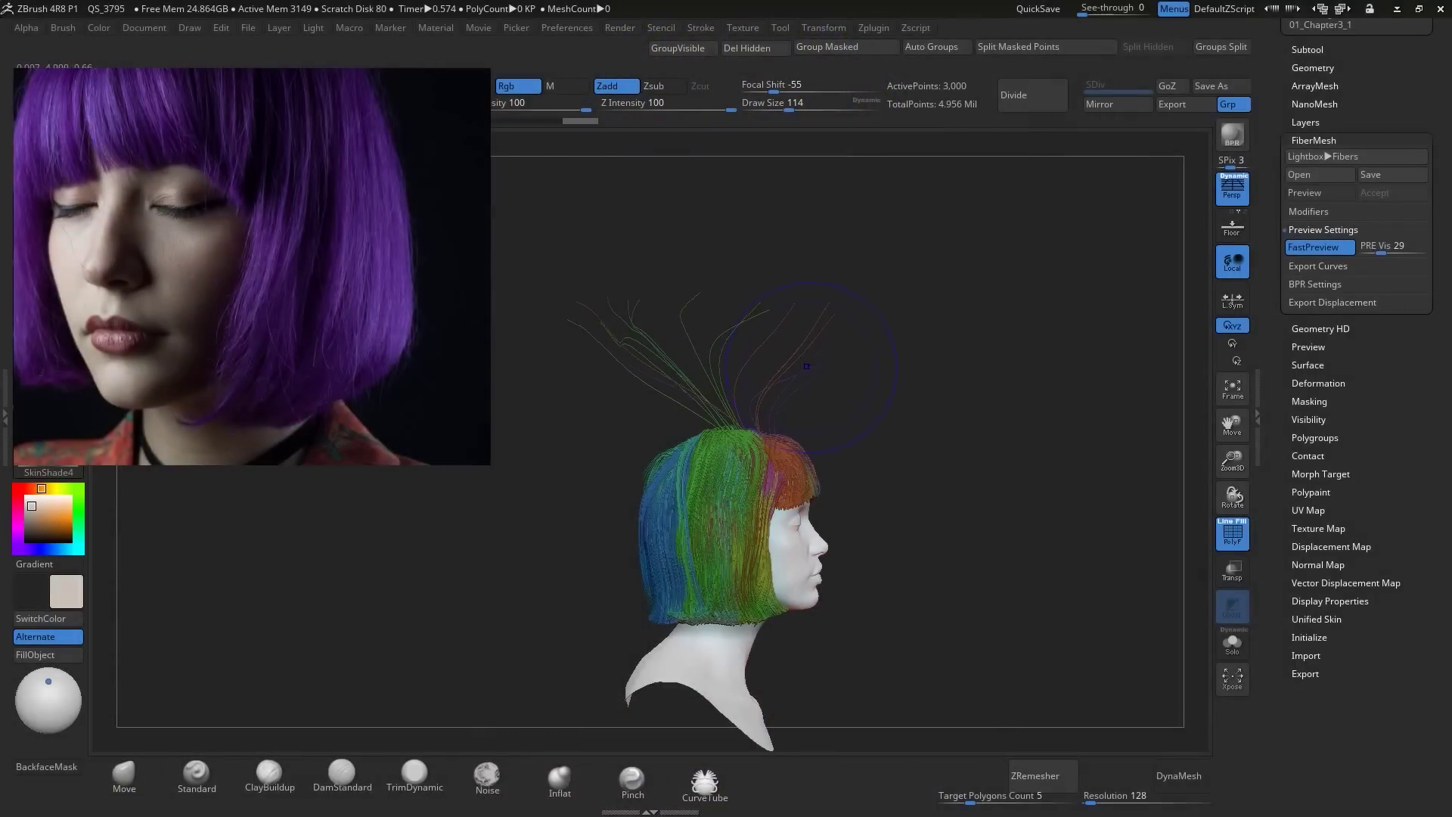
# - Bend the loose fibers rising from the crown down towards the side of the head with the Move brush
pyautogui.click(124, 776)
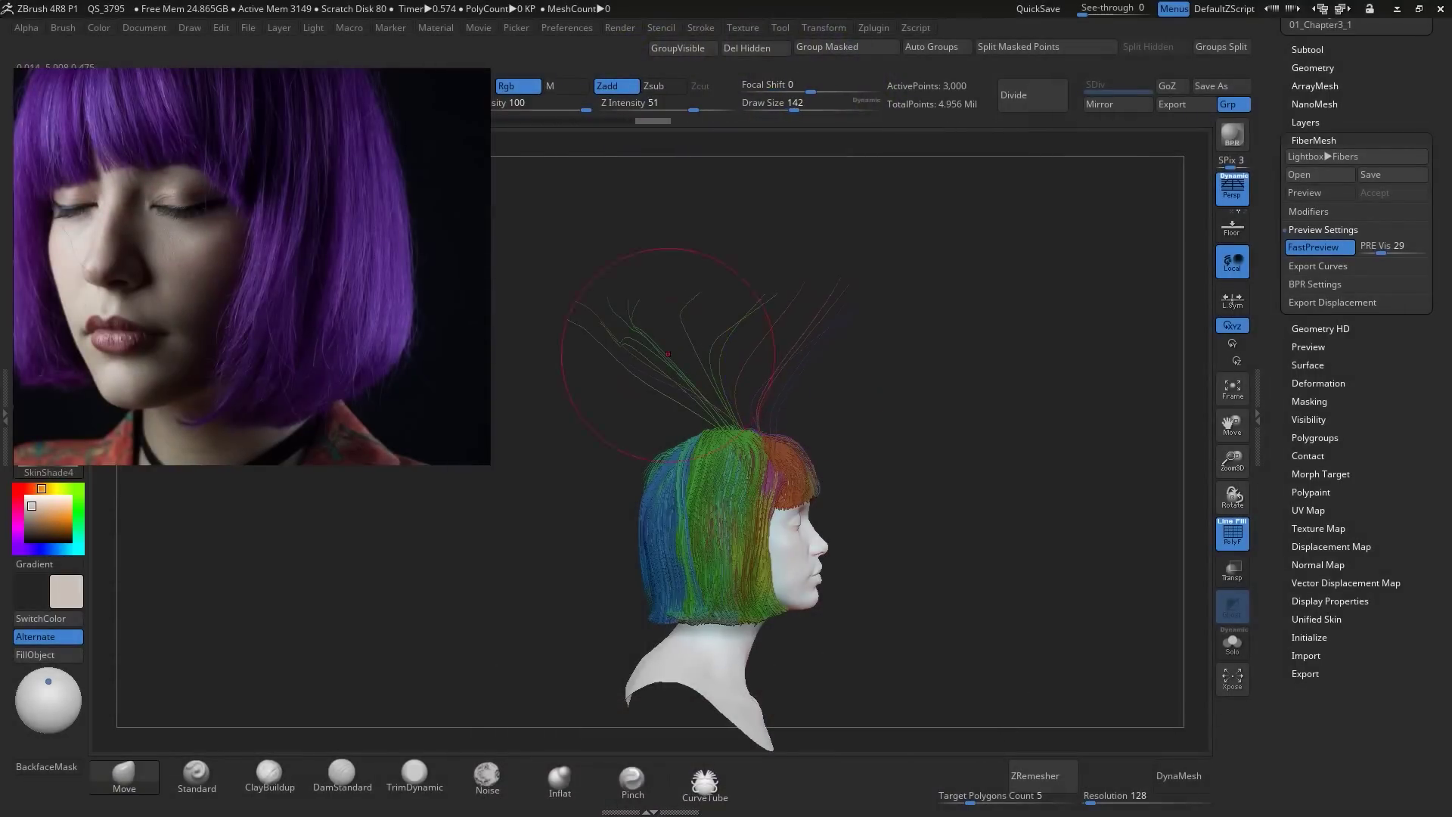
pyautogui.moveTo(666, 378)
pyautogui.mouseDown()
pyautogui.moveTo(802, 387)
pyautogui.moveTo(742, 354)
pyautogui.moveTo(719, 182)
pyautogui.moveTo(556, 356)
pyautogui.moveTo(575, 432)
pyautogui.moveTo(830, 363)
pyautogui.moveTo(749, 393)
pyautogui.mouseUp()
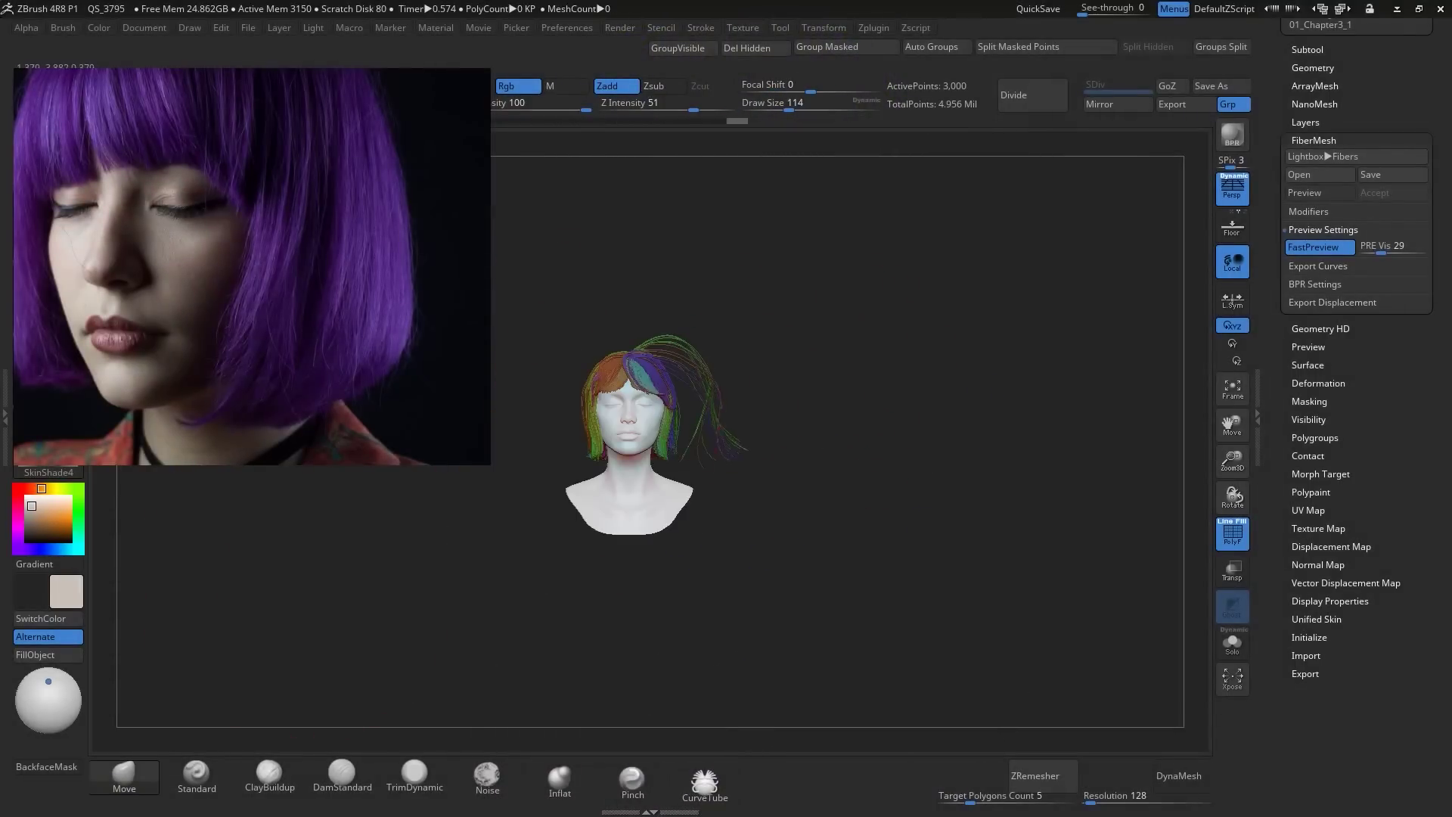
pyautogui.press('[')
pyautogui.moveTo(1381, 250); pyautogui.dragTo(1368, 250)
pyautogui.moveTo(893, 355)
pyautogui.mouseDown()
pyautogui.moveTo(748, 421)
pyautogui.moveTo(817, 424)
pyautogui.moveTo(749, 421)
pyautogui.mouseUp()
# - Set the FiberMesh preview visibility to 21 and smooth the loose strands beside the face with an enlarged brush
pyautogui.press(']')
pyautogui.press(']')
pyautogui.press(']')
pyautogui.press(']')
pyautogui.press(']')
pyautogui.press(']')
pyautogui.moveTo(1369, 250); pyautogui.dragTo(1376, 249)
pyautogui.moveTo(681, 340)
pyautogui.keyDown('shift'); pyautogui.mouseDown()
pyautogui.moveTo(666, 356)
pyautogui.moveTo(706, 563)
pyautogui.moveTo(727, 379)
pyautogui.mouseUp(); pyautogui.keyUp('shift')
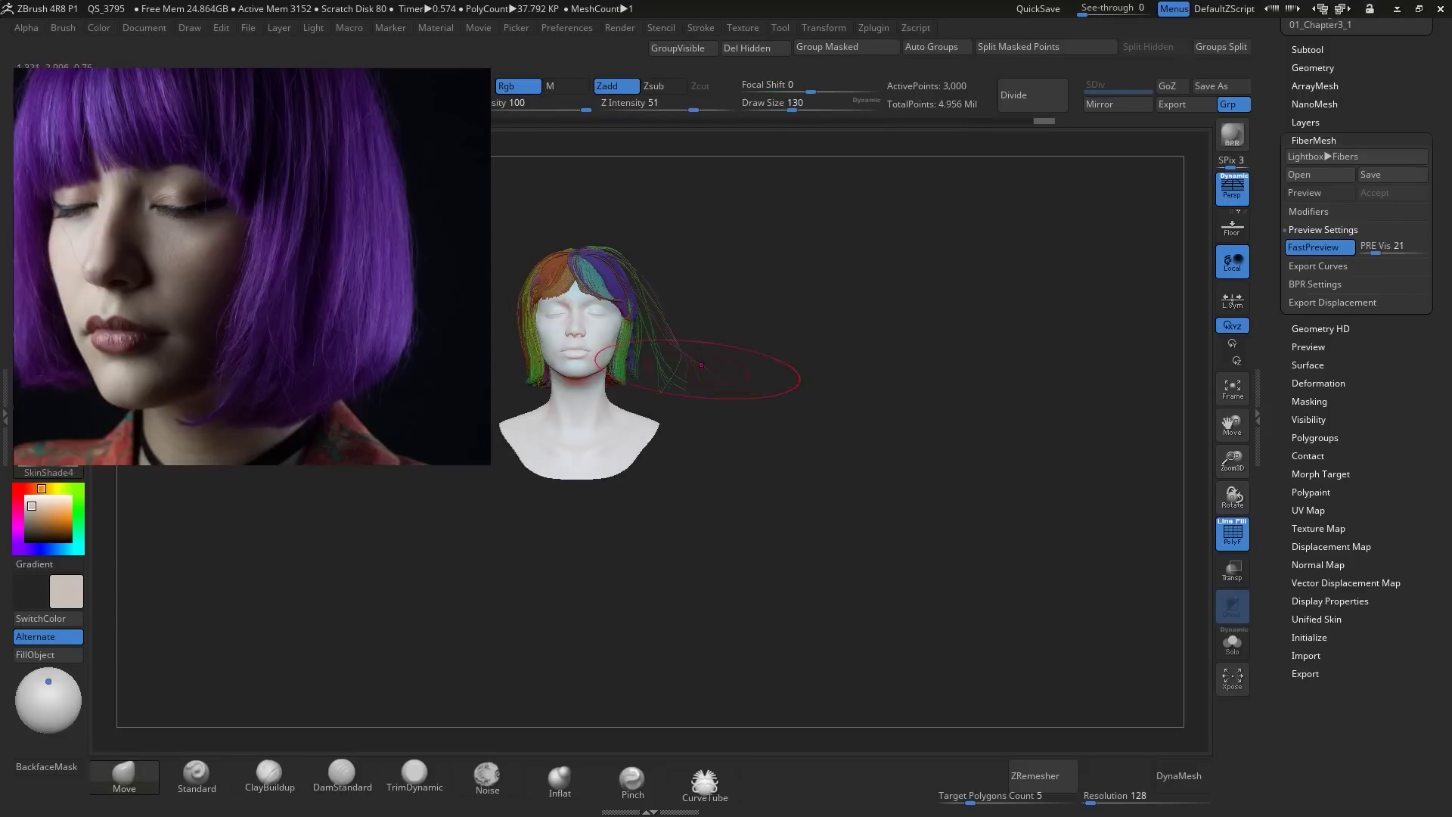
pyautogui.keyDown('alt'); pyautogui.moveTo(749, 287); pyautogui.dragTo(762, 325); pyautogui.keyUp('alt')
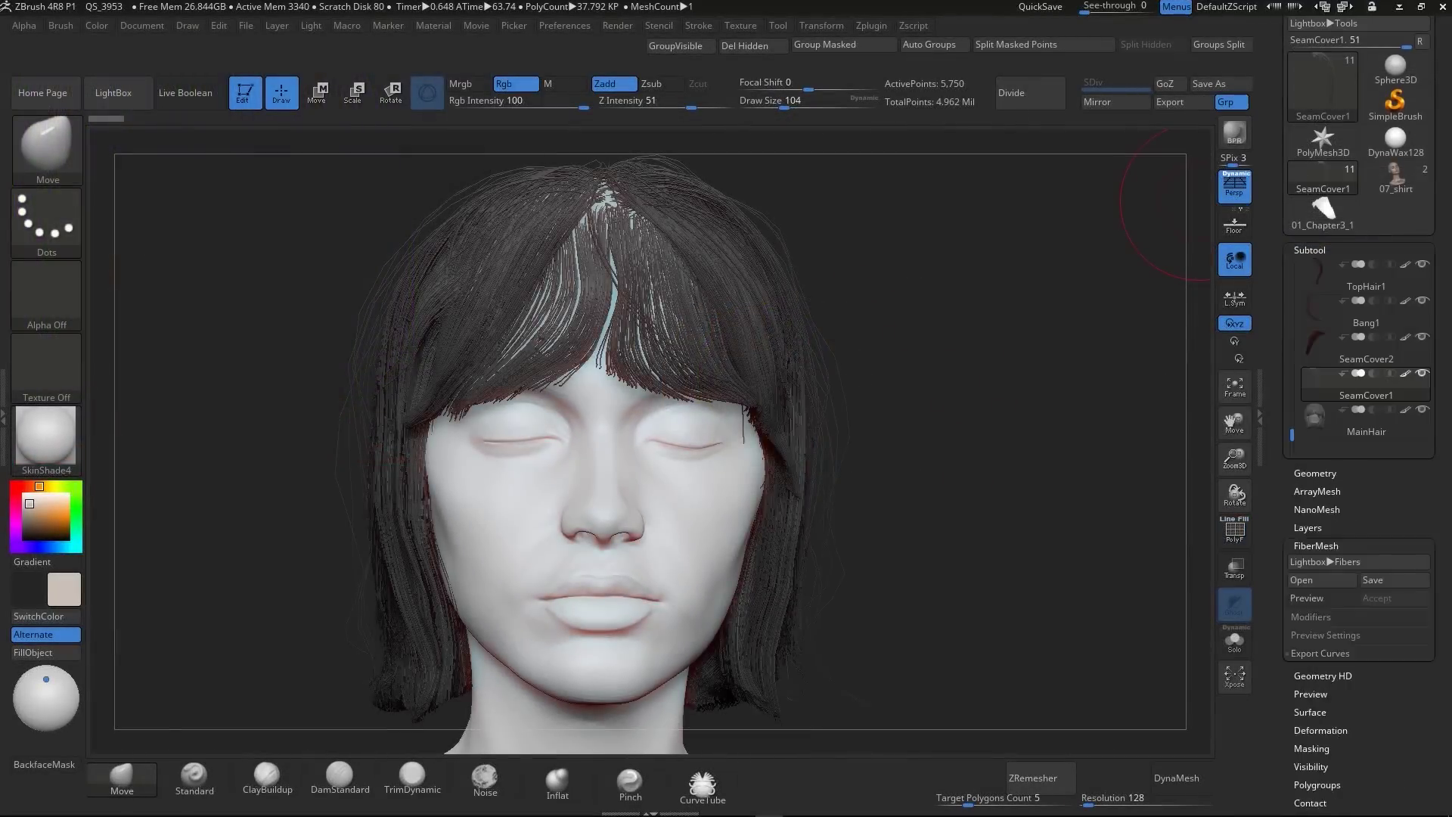
# - Export the FiberMesh fibers of the MainHair and SeamCover1 subtools as curves
pyautogui.click(1362, 420)
pyautogui.scroll(-12, 1358, 408)
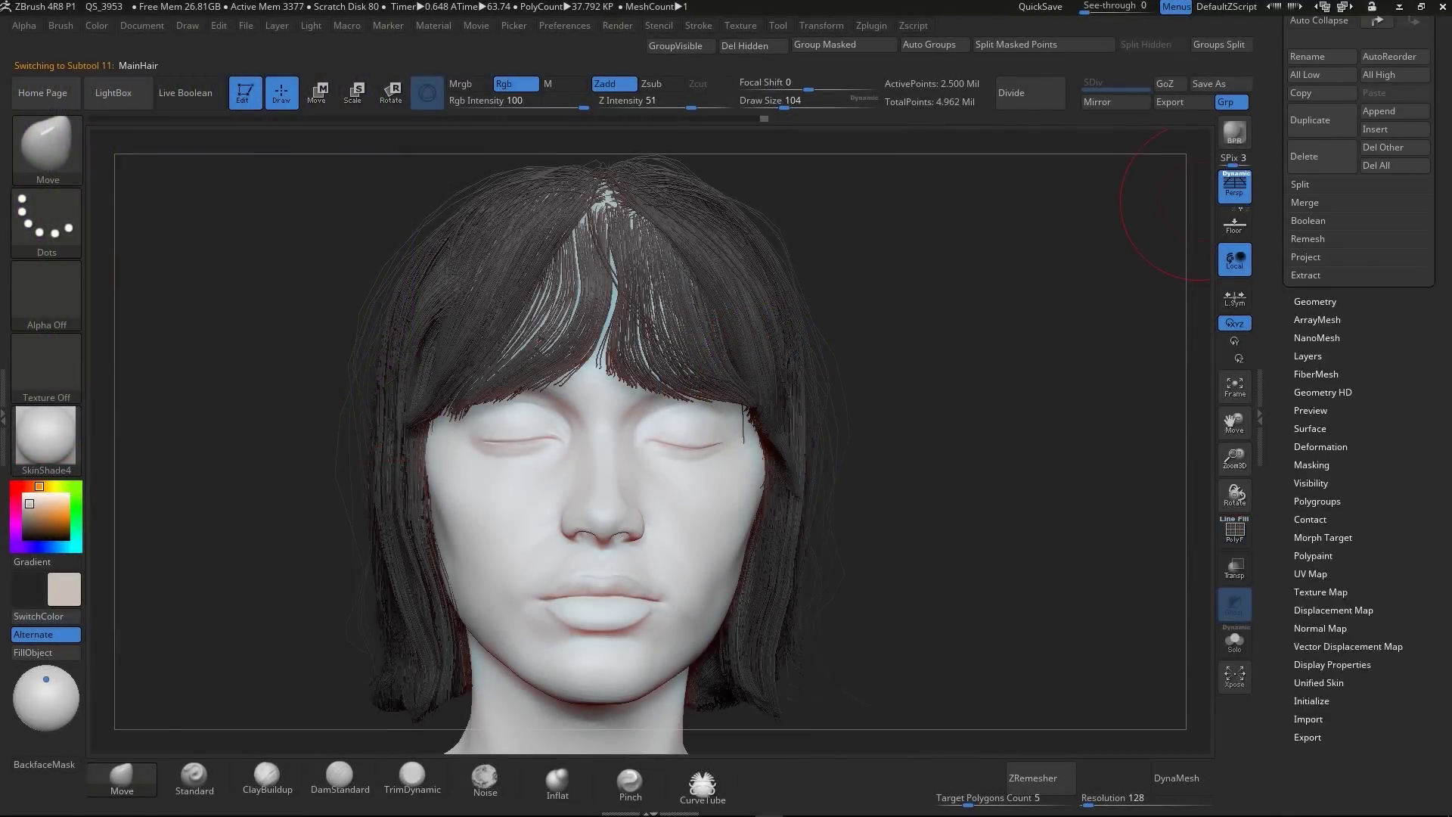
pyautogui.scroll(5, 1362, 303)
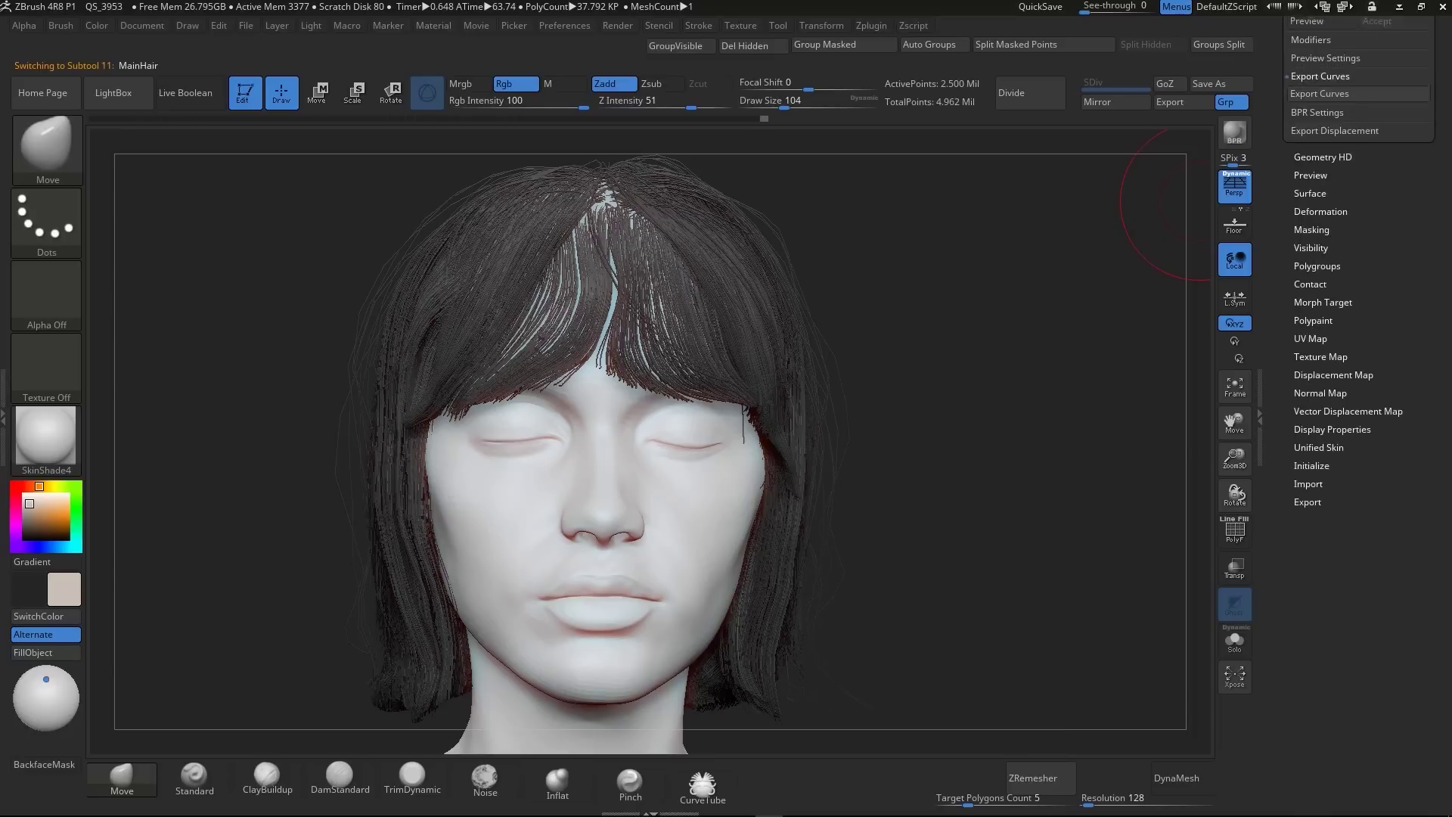
pyautogui.click(1317, 125)
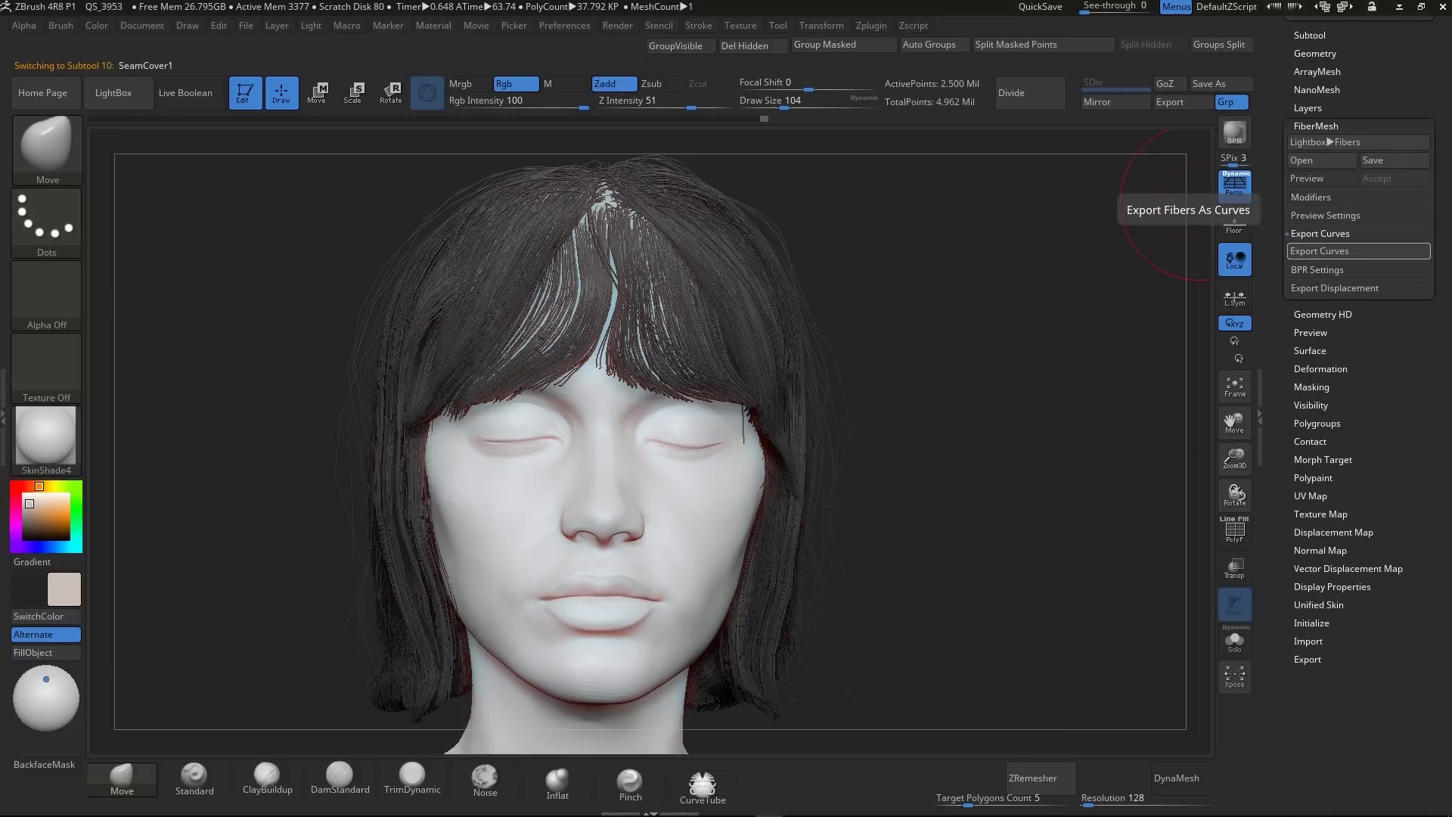
pyautogui.click(1332, 250)
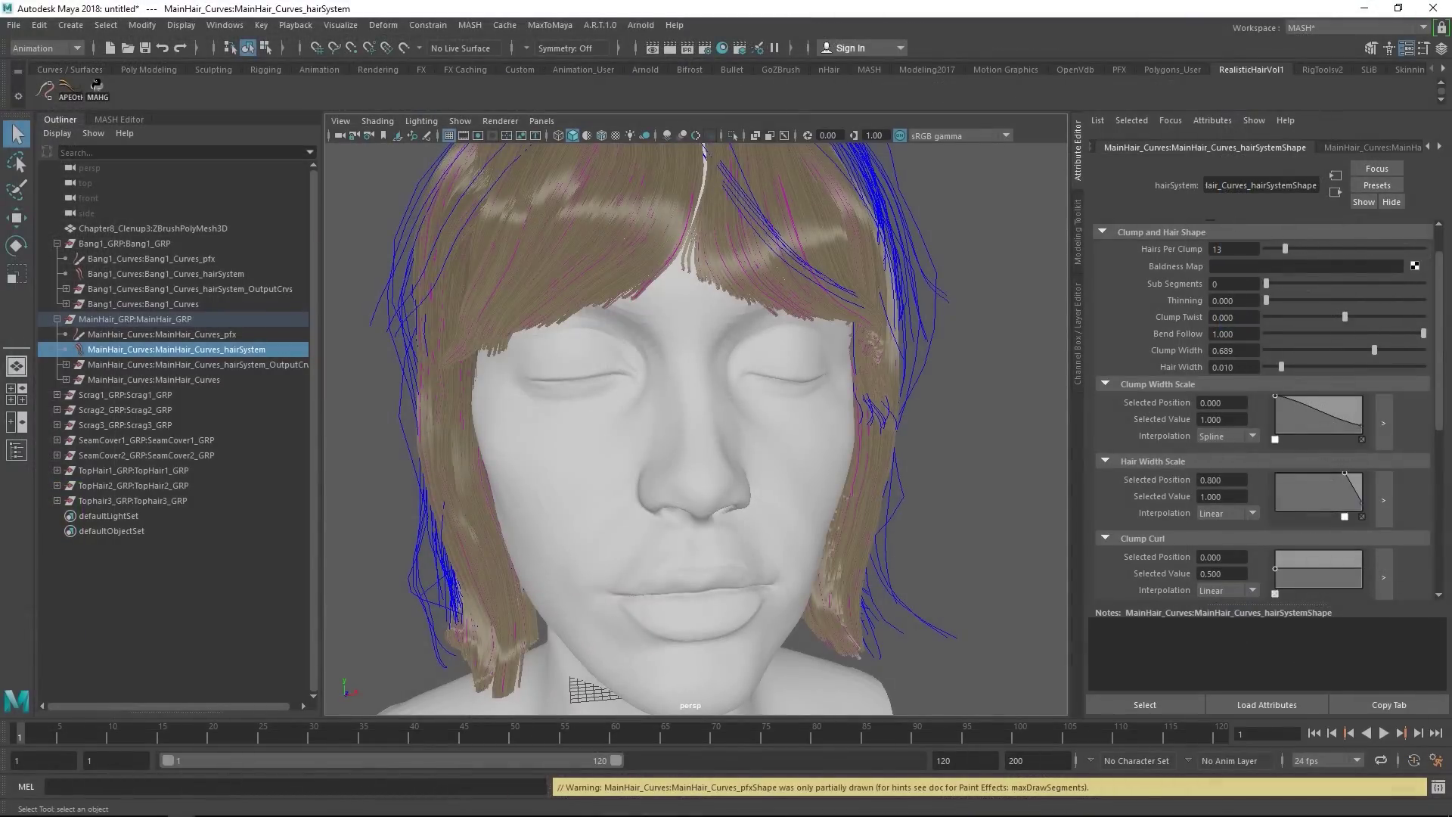
# - Switch to Maya and set the Thinning of the MainHair hair system to 0.684
pyautogui.click(1371, 147)
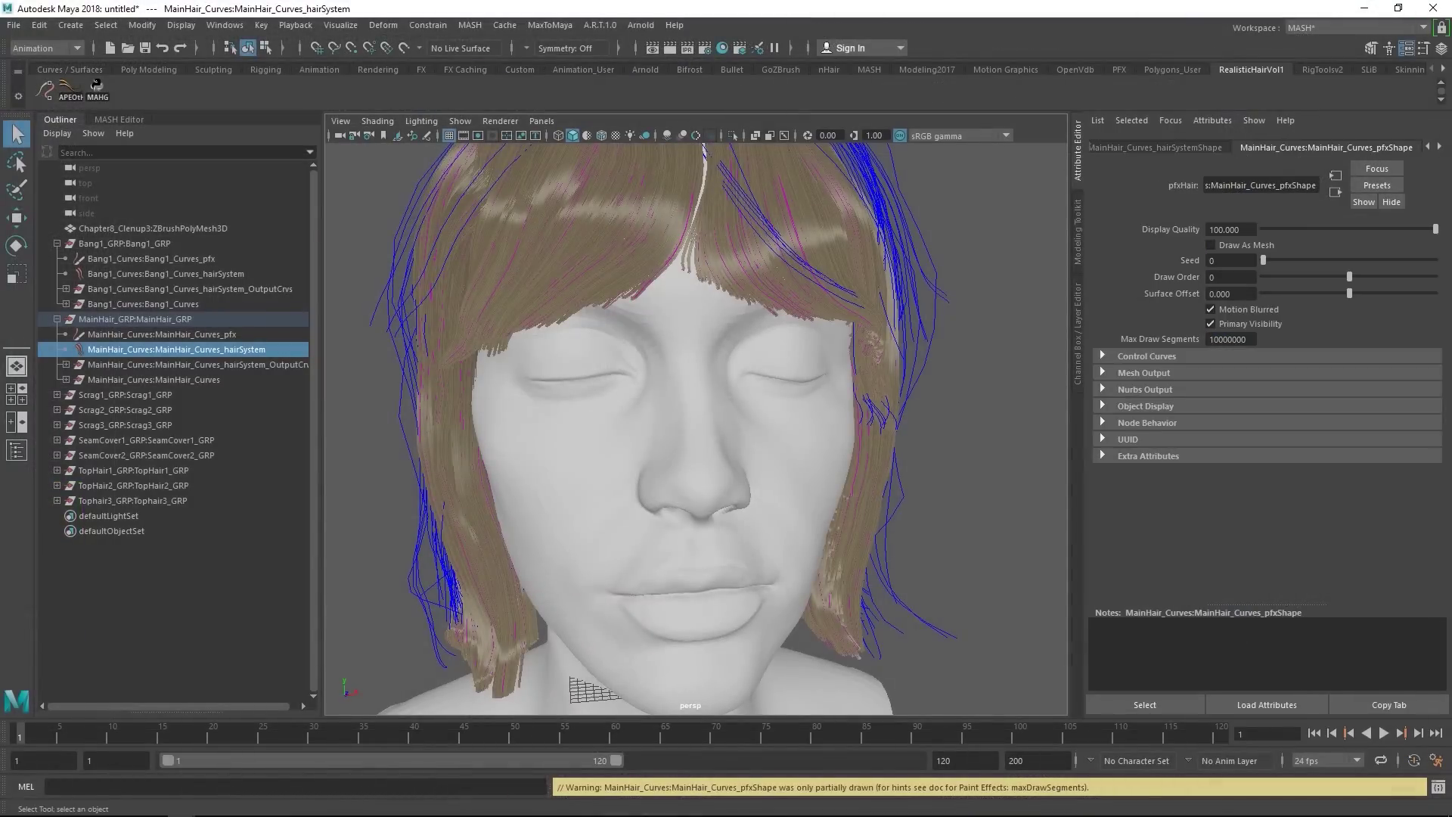
pyautogui.click(1155, 147)
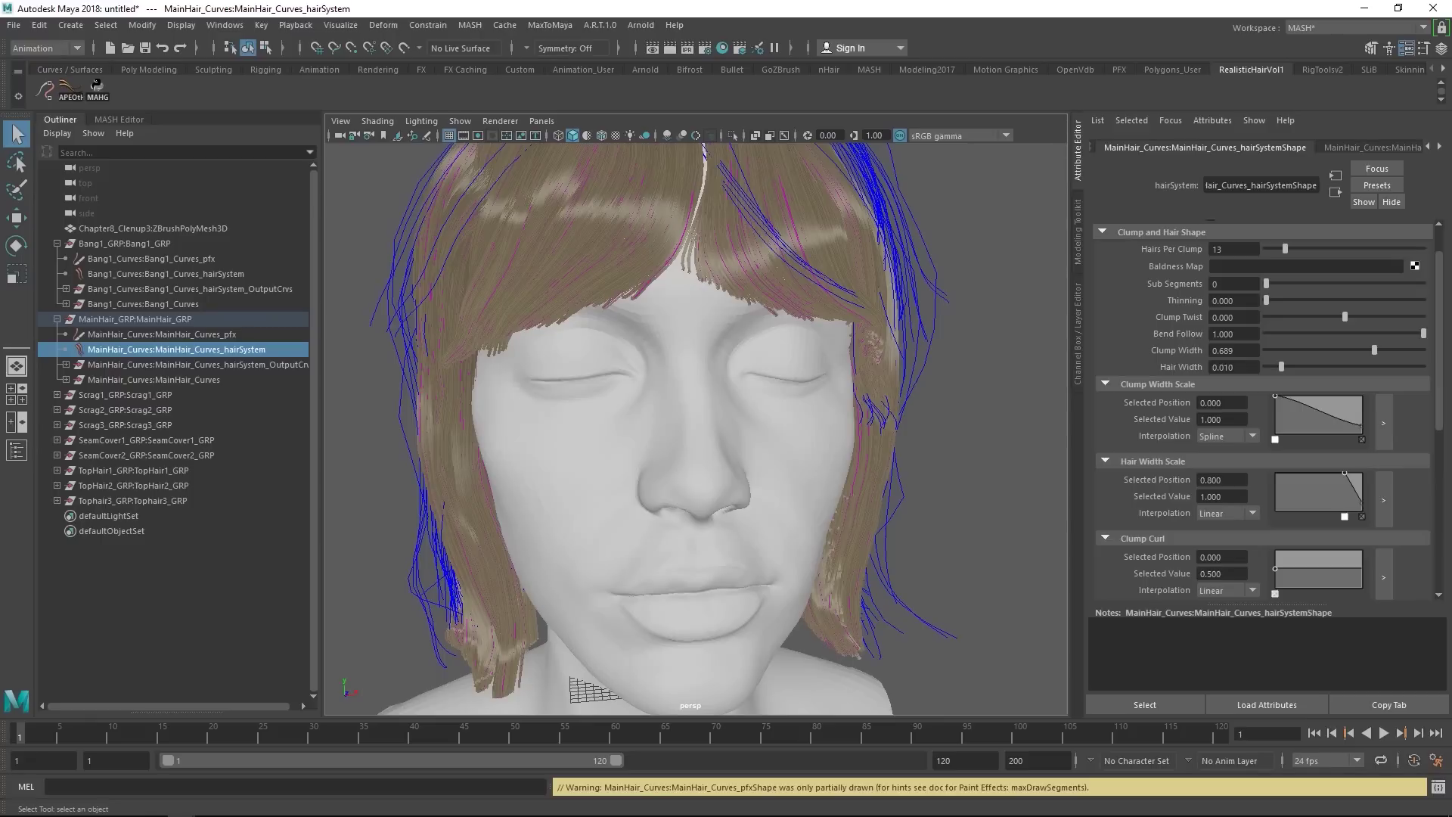
pyautogui.moveTo(1268, 300); pyautogui.dragTo(1333, 300)
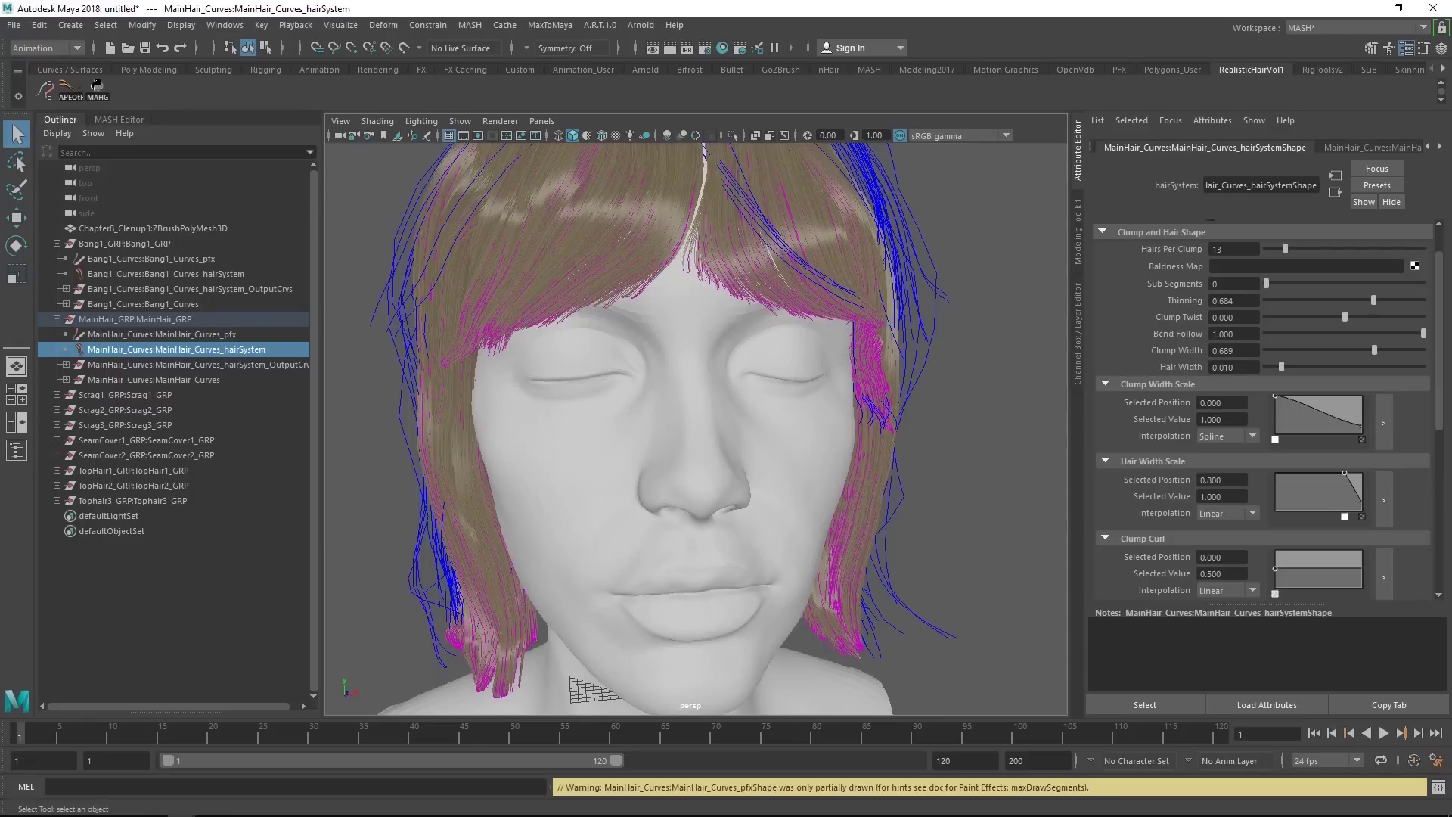
# - Examine the thinned hair tips on the fringe and the side of the head from several angles
pyautogui.keyDown('alt'); pyautogui.moveTo(685, 409); pyautogui.dragTo(709, 522, button='middle'); pyautogui.keyUp('alt')
pyautogui.keyDown('alt'); pyautogui.moveTo(710, 522); pyautogui.dragTo(817, 522, button='right'); pyautogui.keyUp('alt')
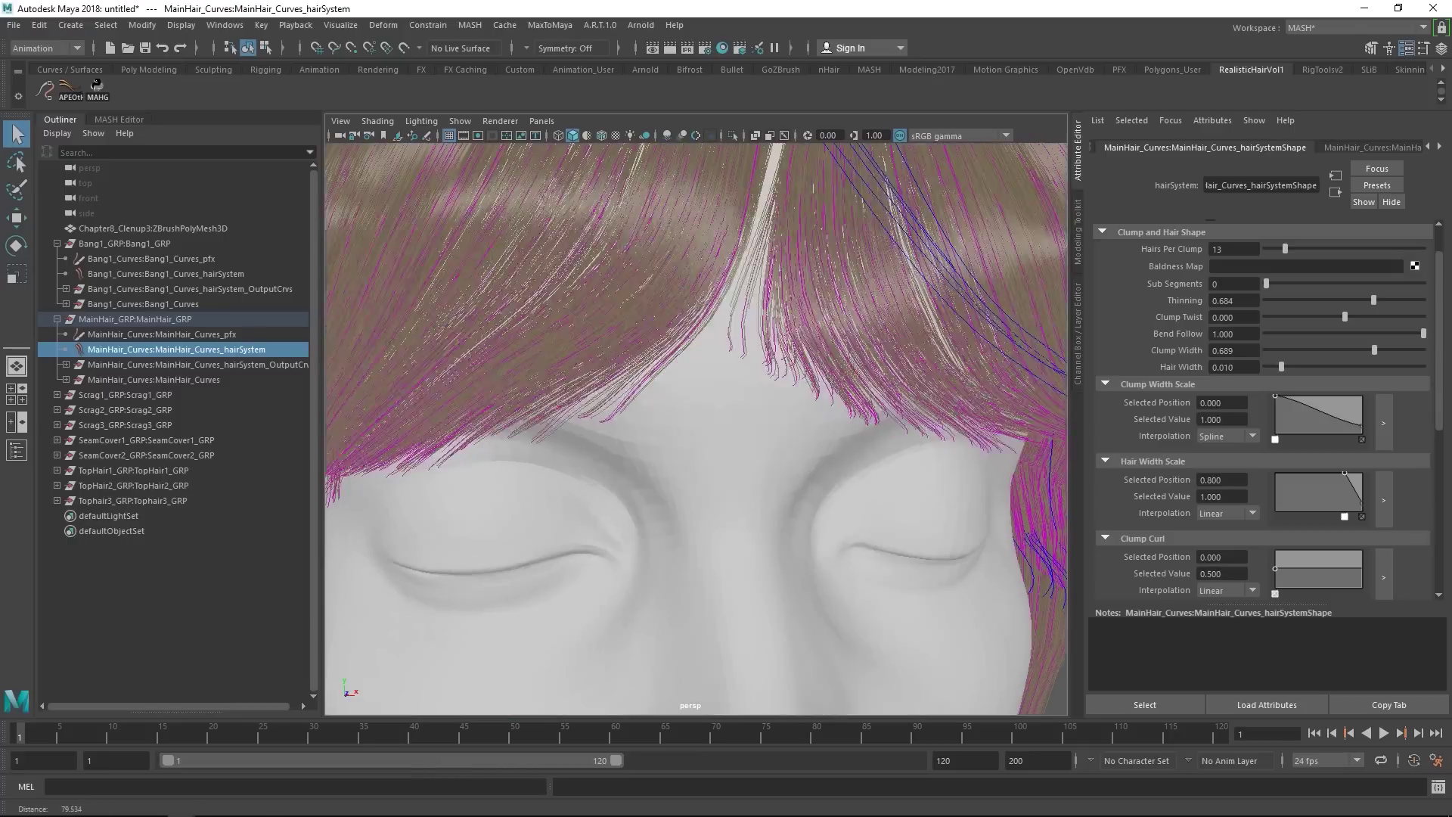
pyautogui.scroll(-6, 696, 429)
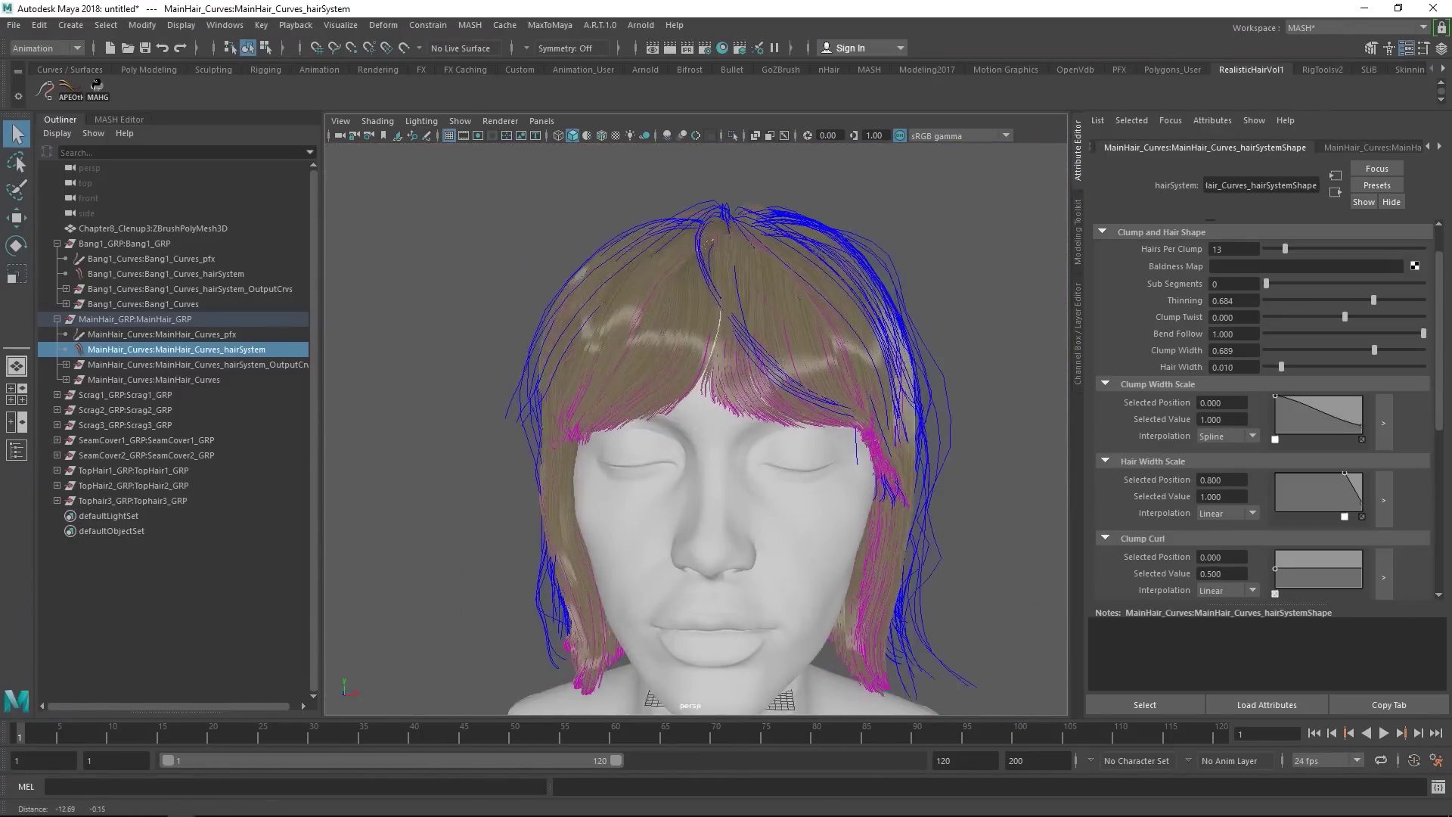
pyautogui.keyDown('alt'); pyautogui.moveTo(727, 408); pyautogui.dragTo(597, 412); pyautogui.keyUp('alt')
pyautogui.scroll(-3, 696, 429)
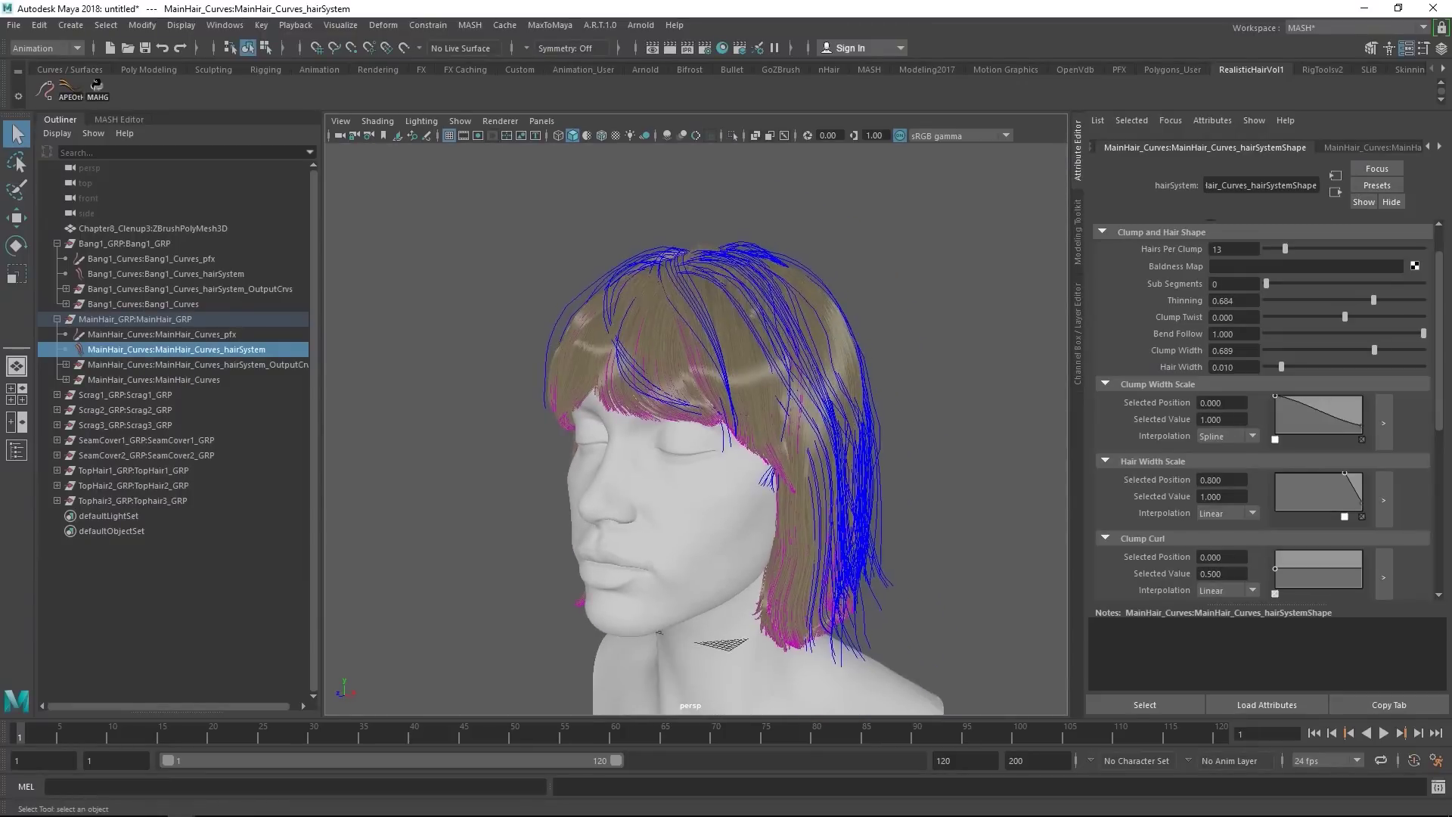
pyautogui.keyDown('alt'); pyautogui.moveTo(696, 454); pyautogui.dragTo(696, 390, button='middle'); pyautogui.keyUp('alt')
pyautogui.keyDown('alt'); pyautogui.moveTo(696, 409); pyautogui.dragTo(658, 405); pyautogui.keyUp('alt')
pyautogui.keyDown('alt'); pyautogui.moveTo(696, 429); pyautogui.dragTo(643, 428, button='right'); pyautogui.keyUp('alt')
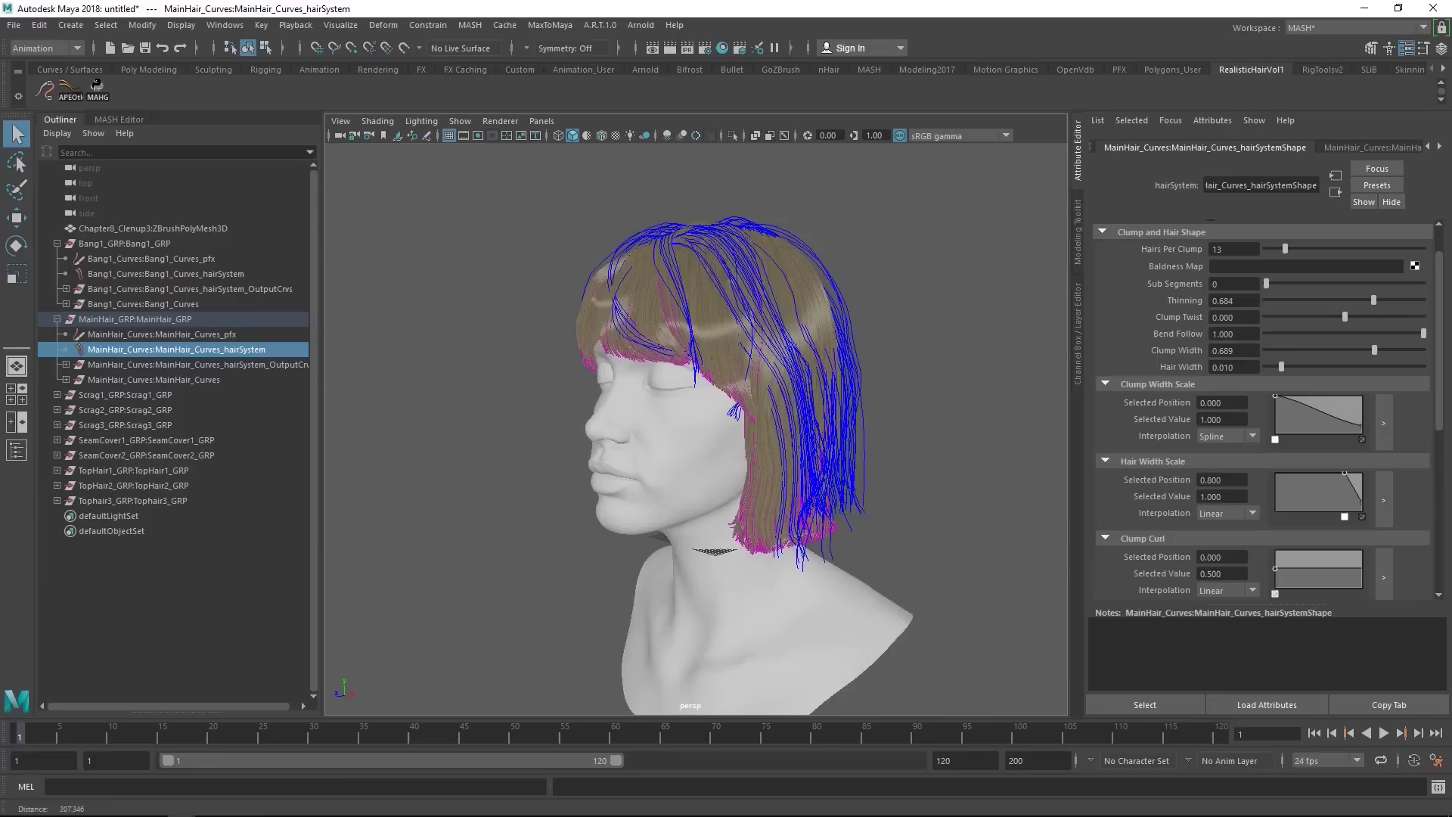
pyautogui.keyDown('alt'); pyautogui.moveTo(696, 429); pyautogui.dragTo(771, 368, button='middle'); pyautogui.keyUp('alt')
pyautogui.keyDown('alt'); pyautogui.moveTo(696, 409); pyautogui.dragTo(738, 410); pyautogui.keyUp('alt')
pyautogui.keyDown('alt'); pyautogui.moveTo(737, 410); pyautogui.dragTo(674, 416, button='middle'); pyautogui.keyUp('alt')
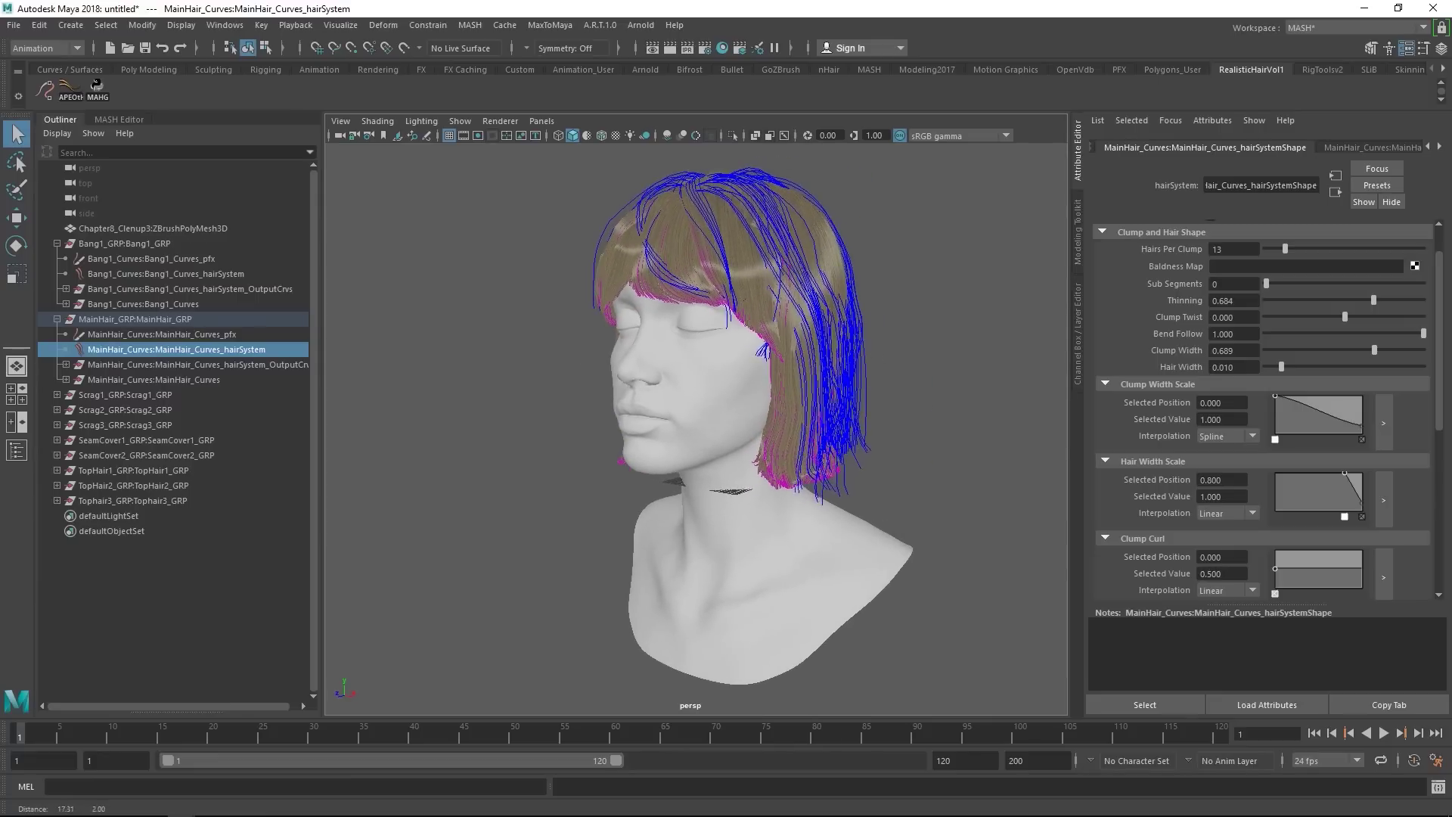
pyautogui.keyDown('alt'); pyautogui.moveTo(696, 429); pyautogui.dragTo(740, 429, button='right'); pyautogui.keyUp('alt')
pyautogui.keyDown('alt'); pyautogui.moveTo(739, 429); pyautogui.dragTo(718, 429); pyautogui.keyUp('alt')
pyautogui.keyDown('alt'); pyautogui.moveTo(719, 429); pyautogui.dragTo(713, 452, button='middle'); pyautogui.keyUp('alt')
pyautogui.keyDown('alt'); pyautogui.moveTo(714, 452); pyautogui.dragTo(789, 451, button='right'); pyautogui.keyUp('alt')
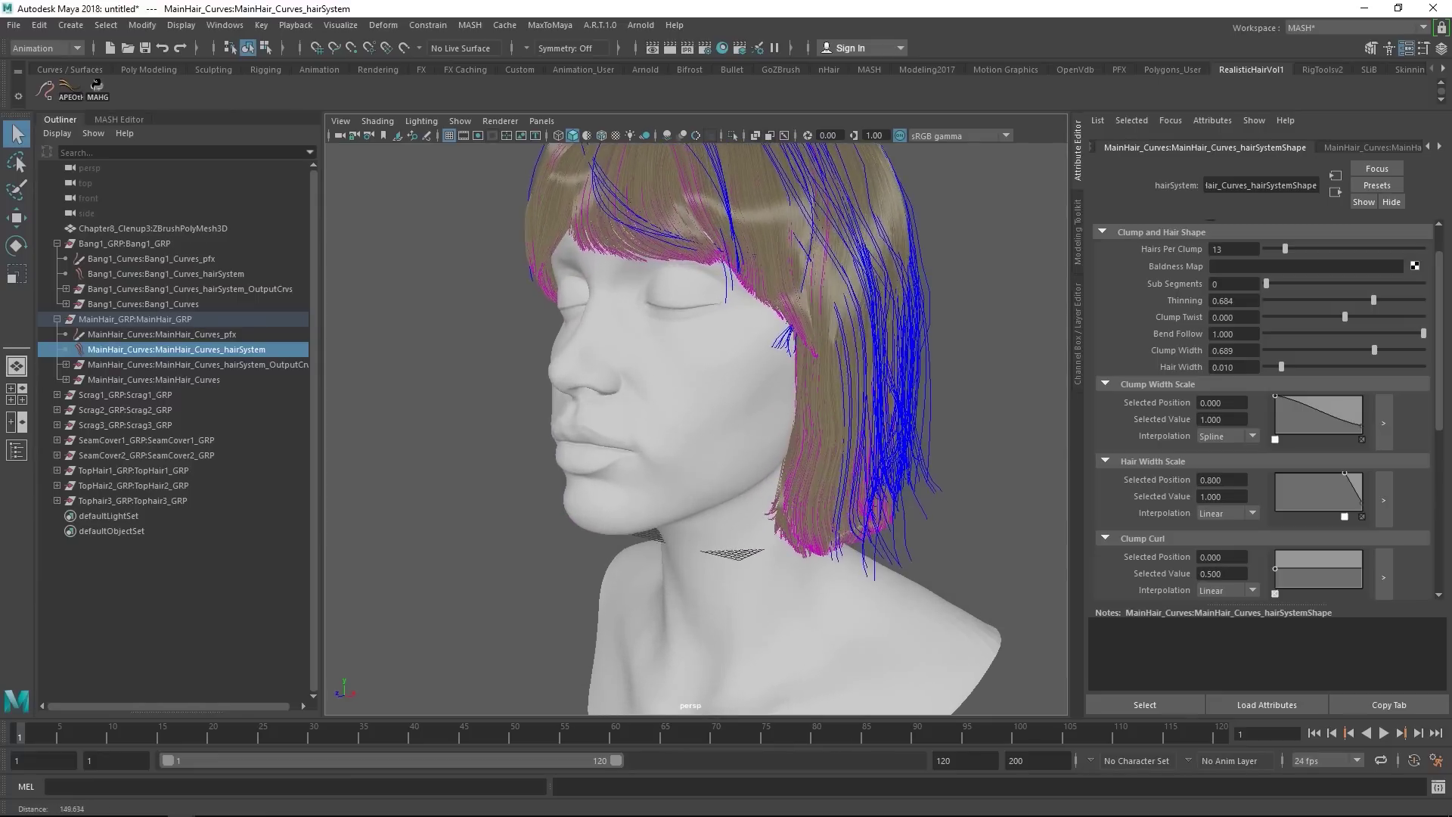
# - Increase the Sub Segments of the MainHair hair system
pyautogui.keyDown('alt'); pyautogui.moveTo(696, 429); pyautogui.dragTo(724, 463, button='middle'); pyautogui.keyUp('alt')
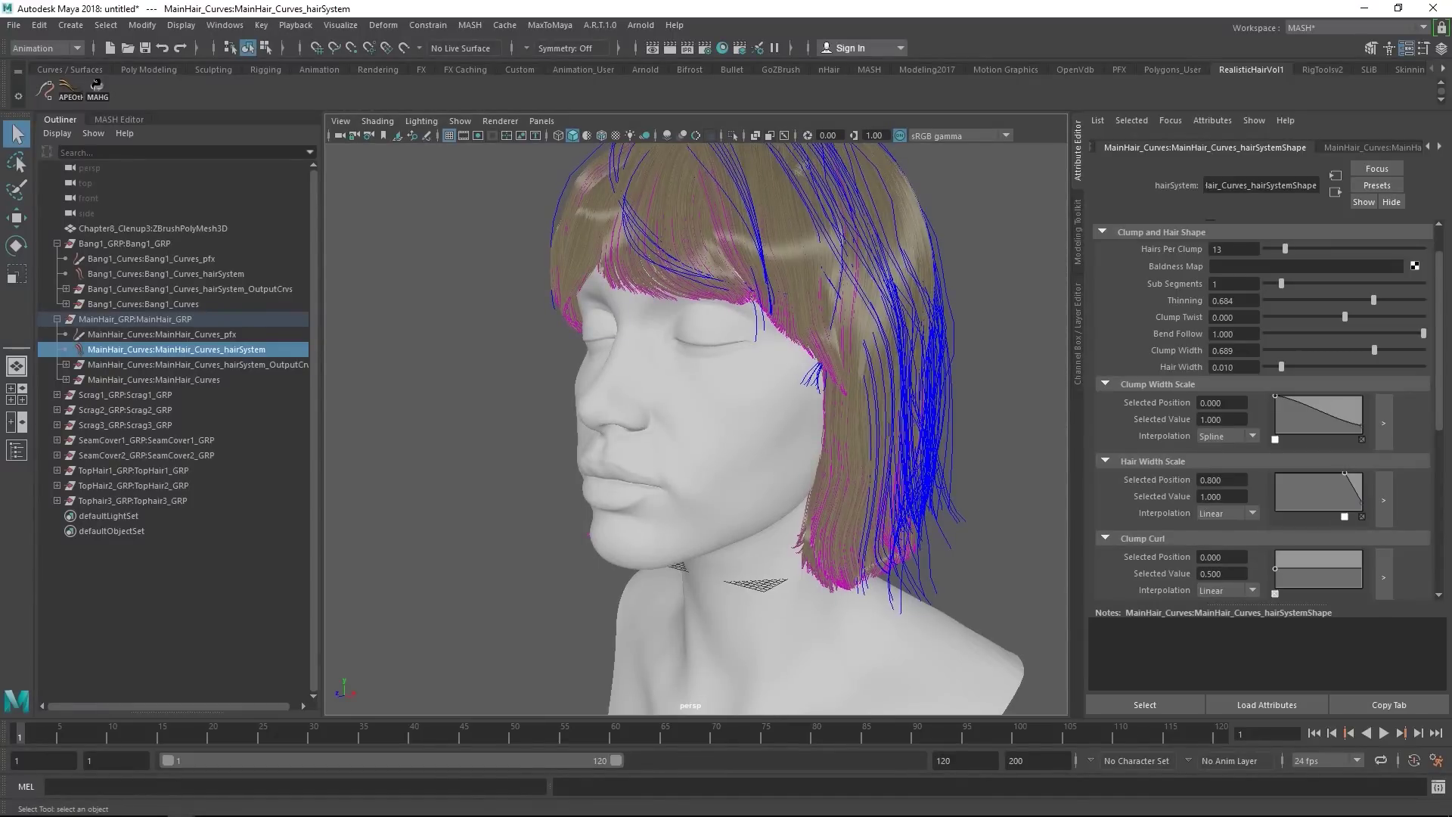
pyautogui.moveTo(1282, 283); pyautogui.dragTo(1313, 283)
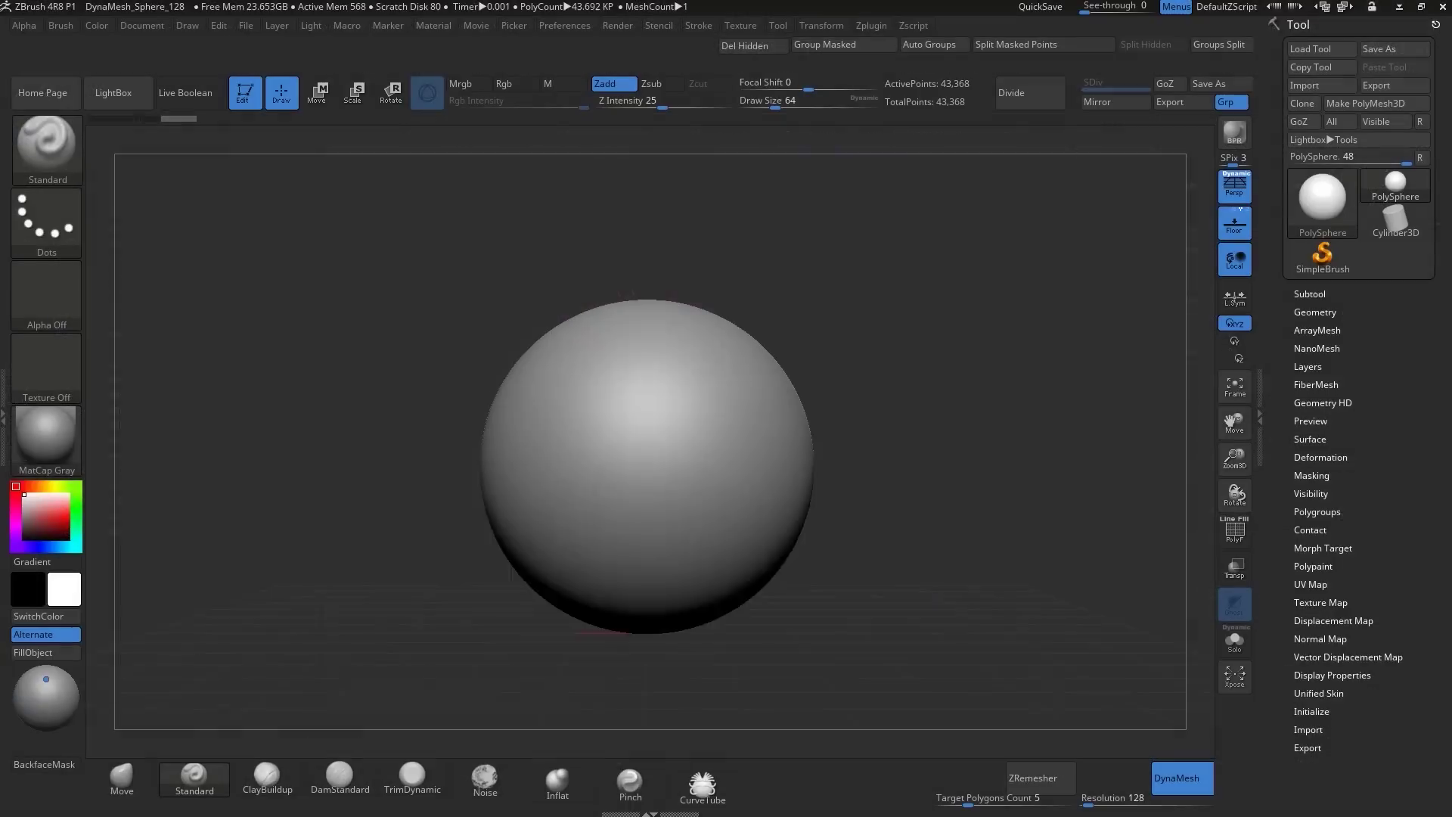
# - Switch to ZBrush, mask a round patch on the sphere and generate accepted FiberMesh fibers from it
pyautogui.keyDown('ctrl'); pyautogui.moveTo(759, 399); pyautogui.dragTo(743, 390); pyautogui.keyUp('ctrl')
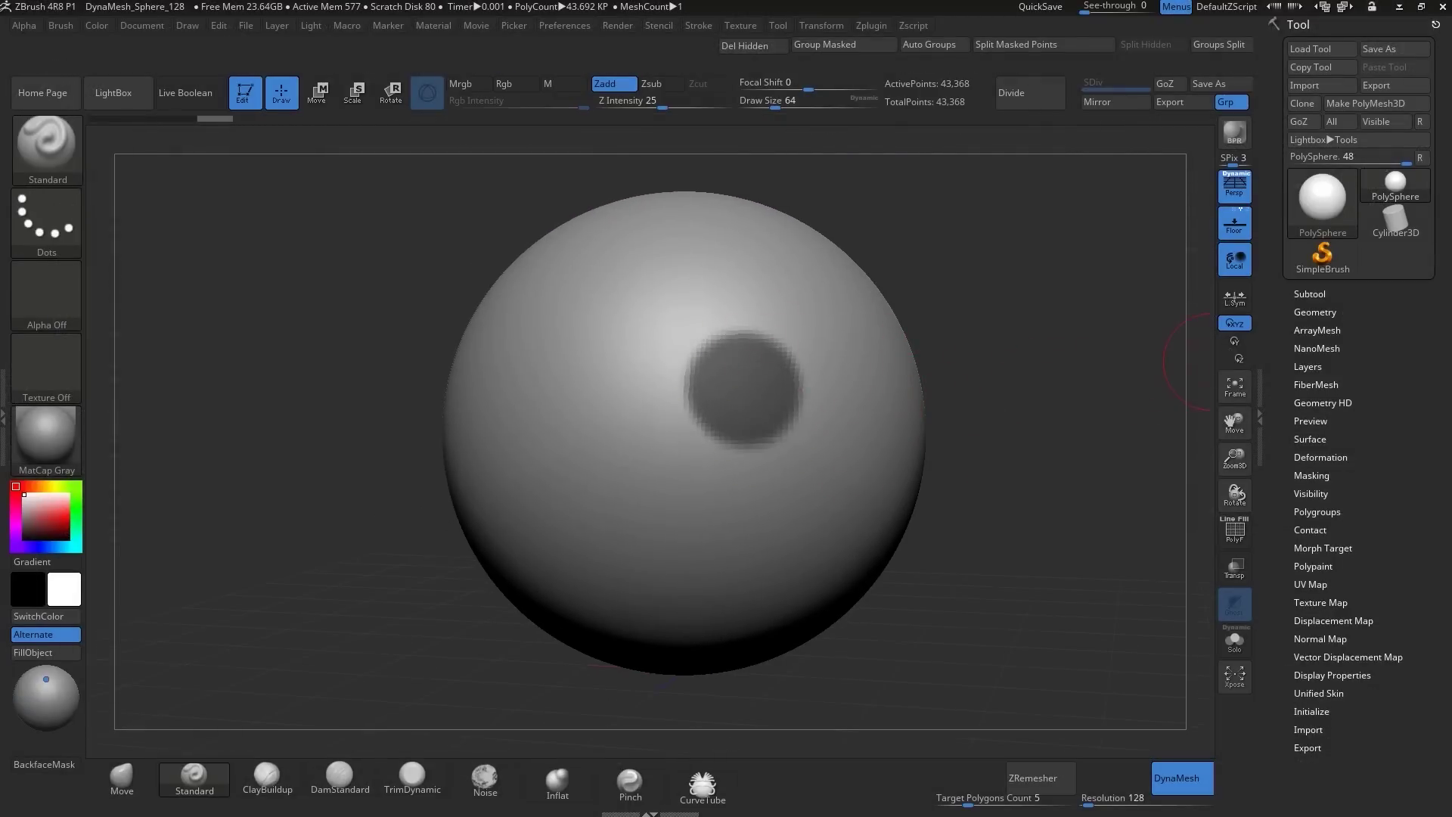
pyautogui.click(1317, 385)
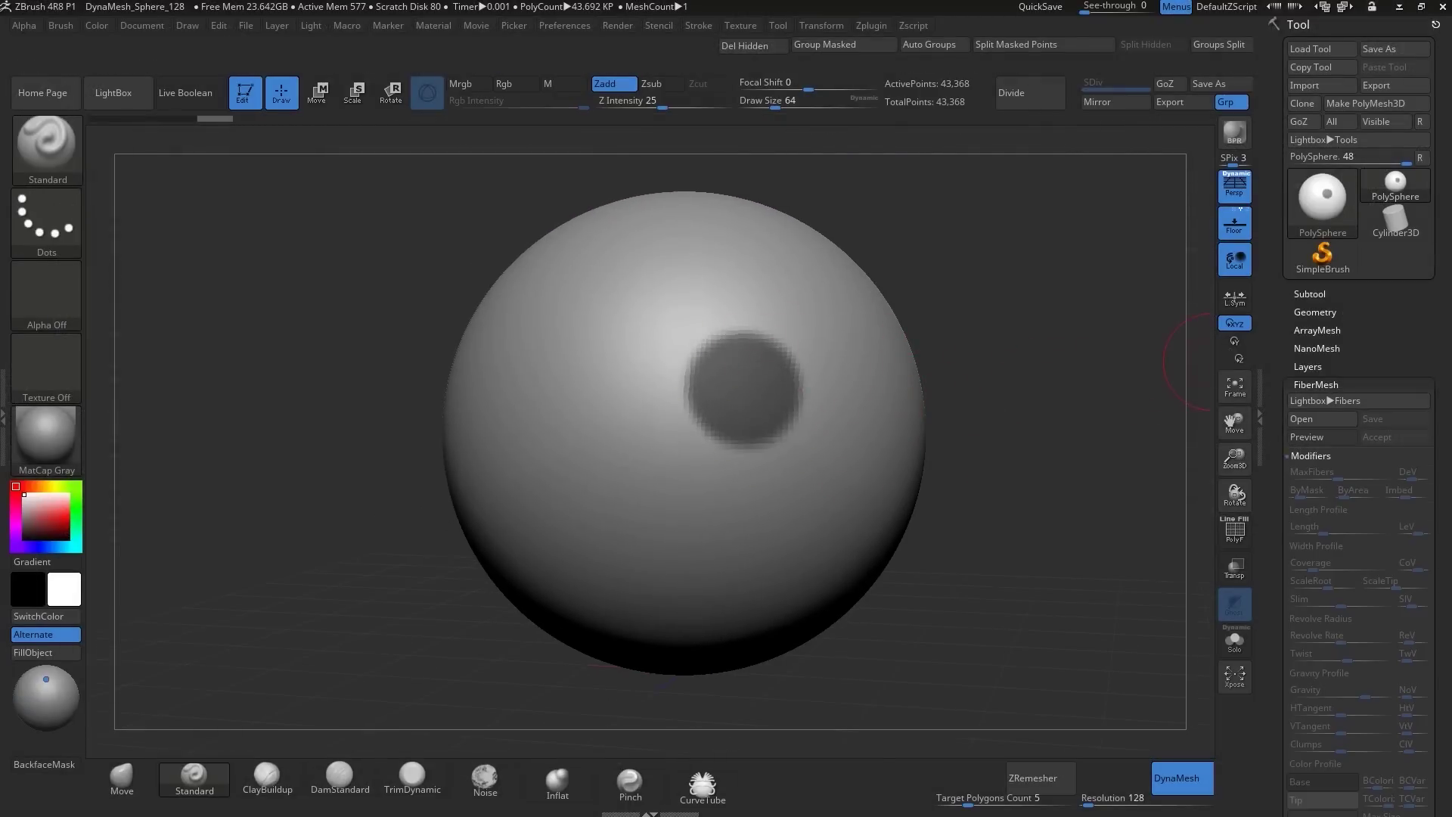
pyautogui.scroll(-3, 1354, 379)
pyautogui.click(1322, 268)
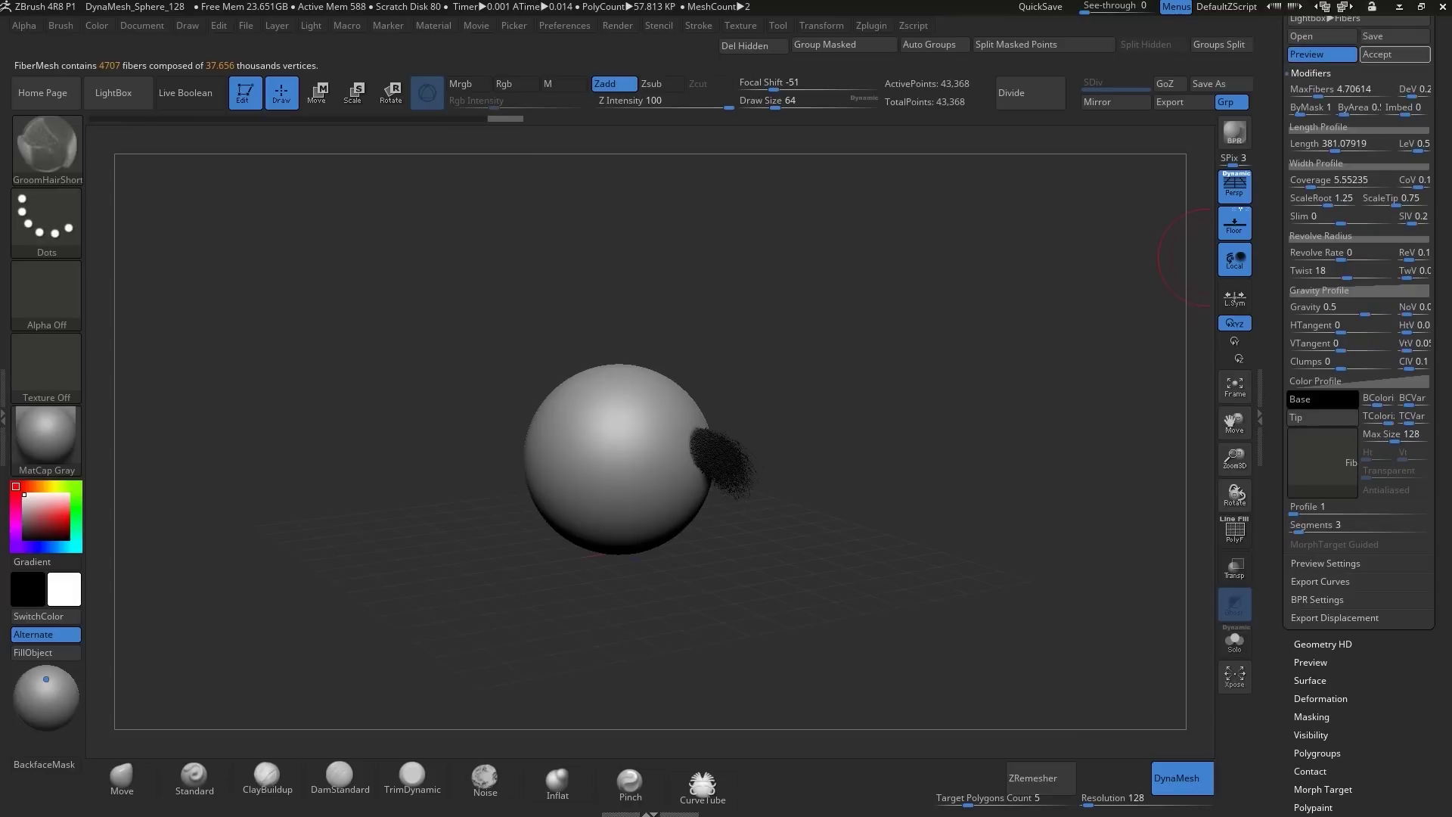
pyautogui.click(1395, 54)
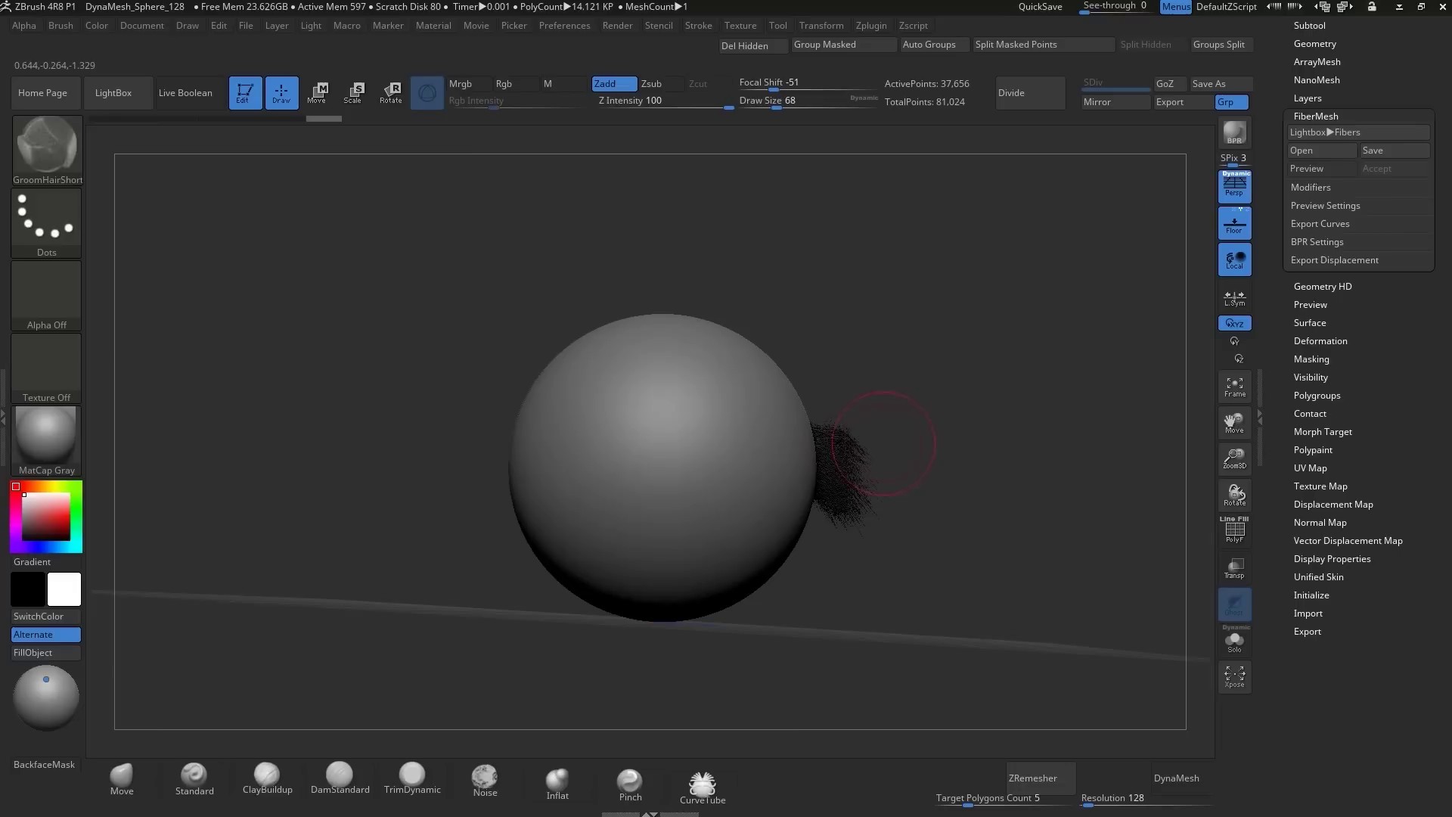
# - Comb the sphere's fiber patch downward with the GroomHairShort brush
pyautogui.moveTo(884, 443)
pyautogui.mouseDown()
pyautogui.moveTo(896, 462)
pyautogui.moveTo(826, 460)
pyautogui.moveTo(856, 512)
pyautogui.moveTo(827, 470)
pyautogui.moveTo(862, 484)
pyautogui.moveTo(849, 463)
pyautogui.moveTo(870, 511)
pyautogui.mouseUp()
pyautogui.moveTo(840, 454); pyautogui.dragTo(878, 500)
pyautogui.moveTo(983, 484); pyautogui.dragTo(855, 484)
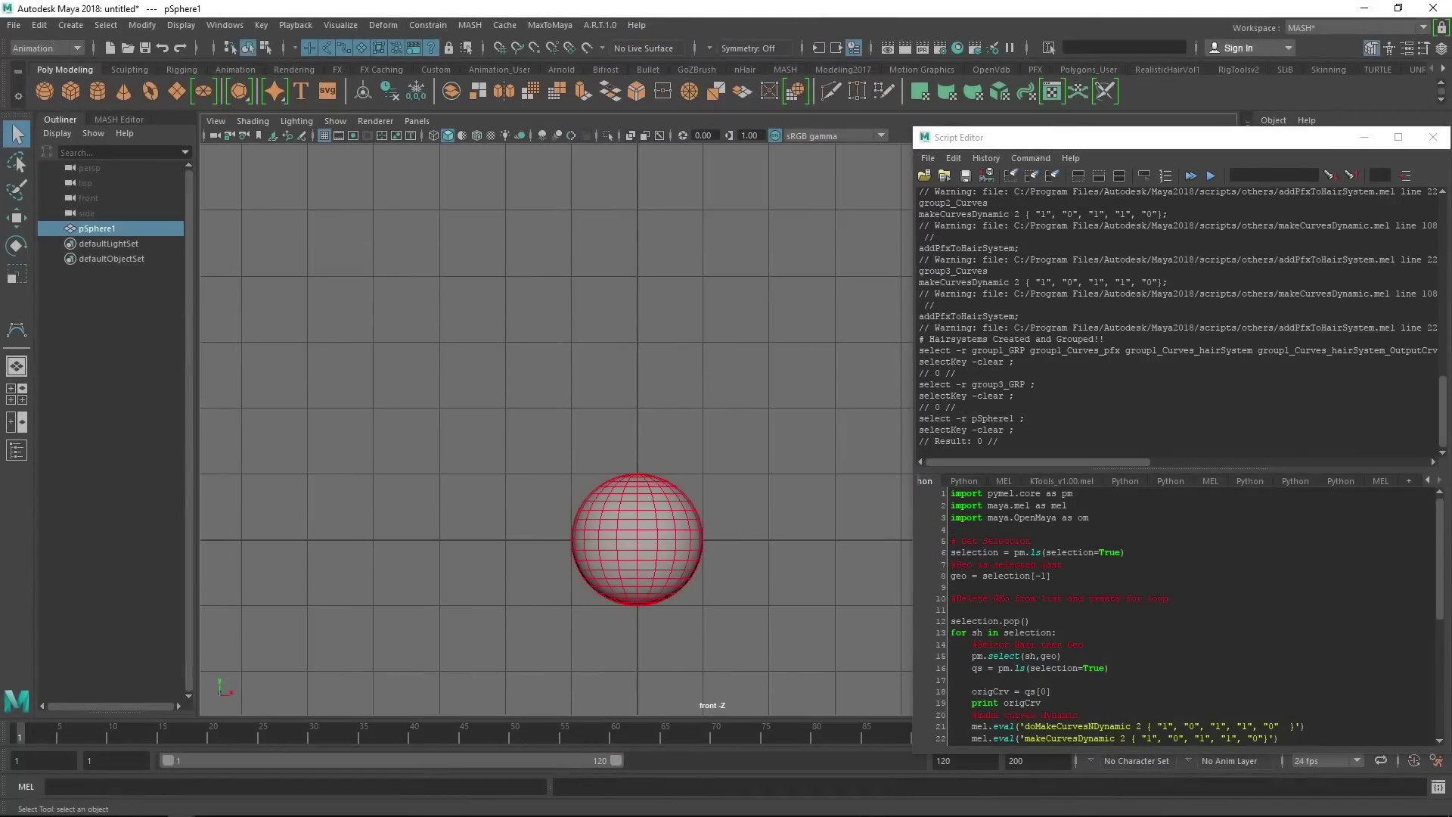
# - Switch to Maya and draw a wavy CV curve growing outward from the sphere's upper-left surface in the front view
pyautogui.click(70, 25)
pyautogui.click(303, 146)
pyautogui.click(586, 500)
pyautogui.click(571, 486)
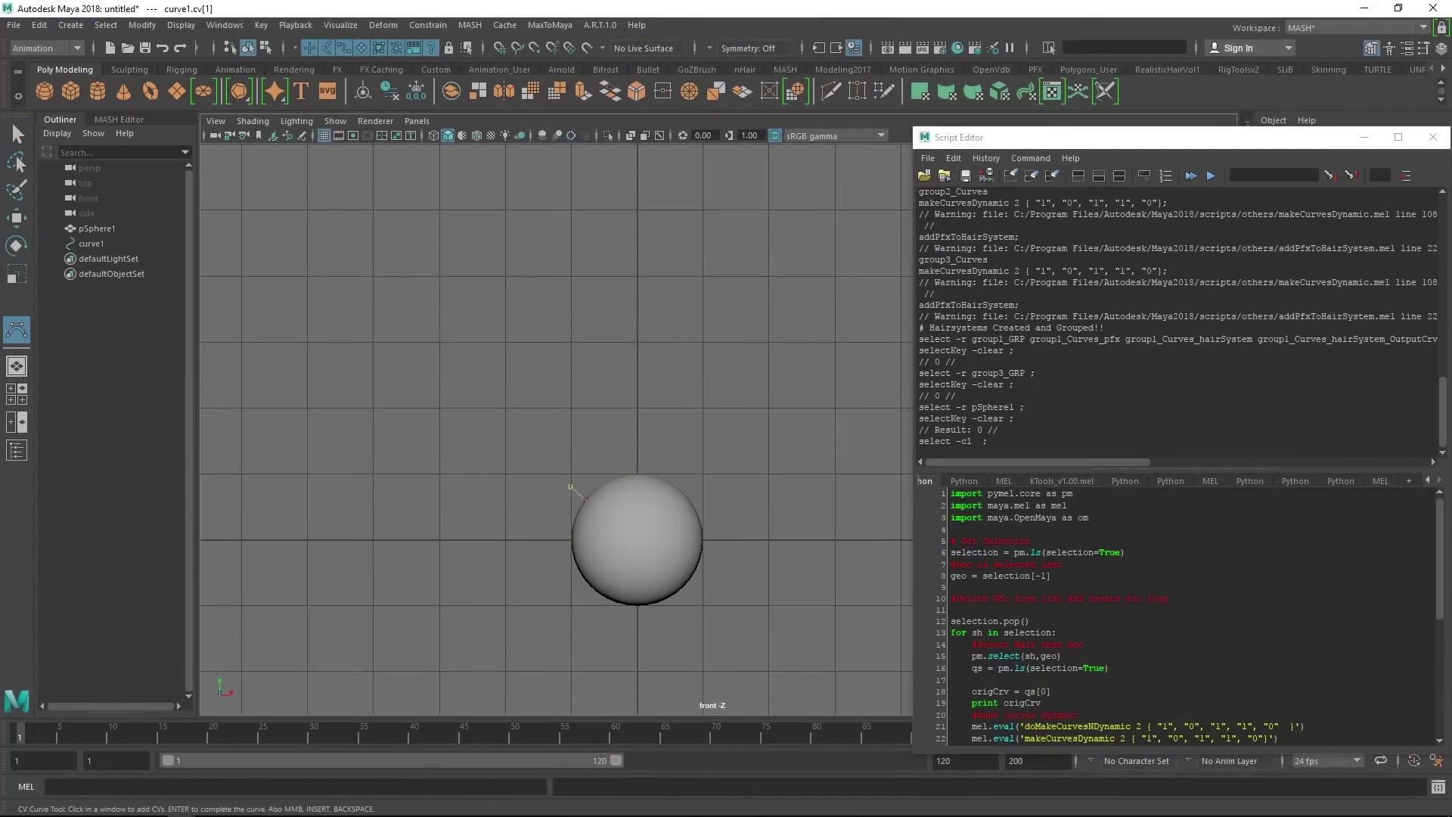
pyautogui.click(500, 381)
pyautogui.press('Return')
# - Draw two more wavy CV curves, one rising from the sphere's top and one from its upper-right surface
pyautogui.press('g')
pyautogui.keyDown('ctrl'); pyautogui.click(91, 243); pyautogui.keyUp('ctrl')
pyautogui.click(633, 481)
pyautogui.click(614, 304)
pyautogui.press('Return')
pyautogui.press('g')
pyautogui.click(686, 507)
pyautogui.click(764, 315)
pyautogui.press('Return')
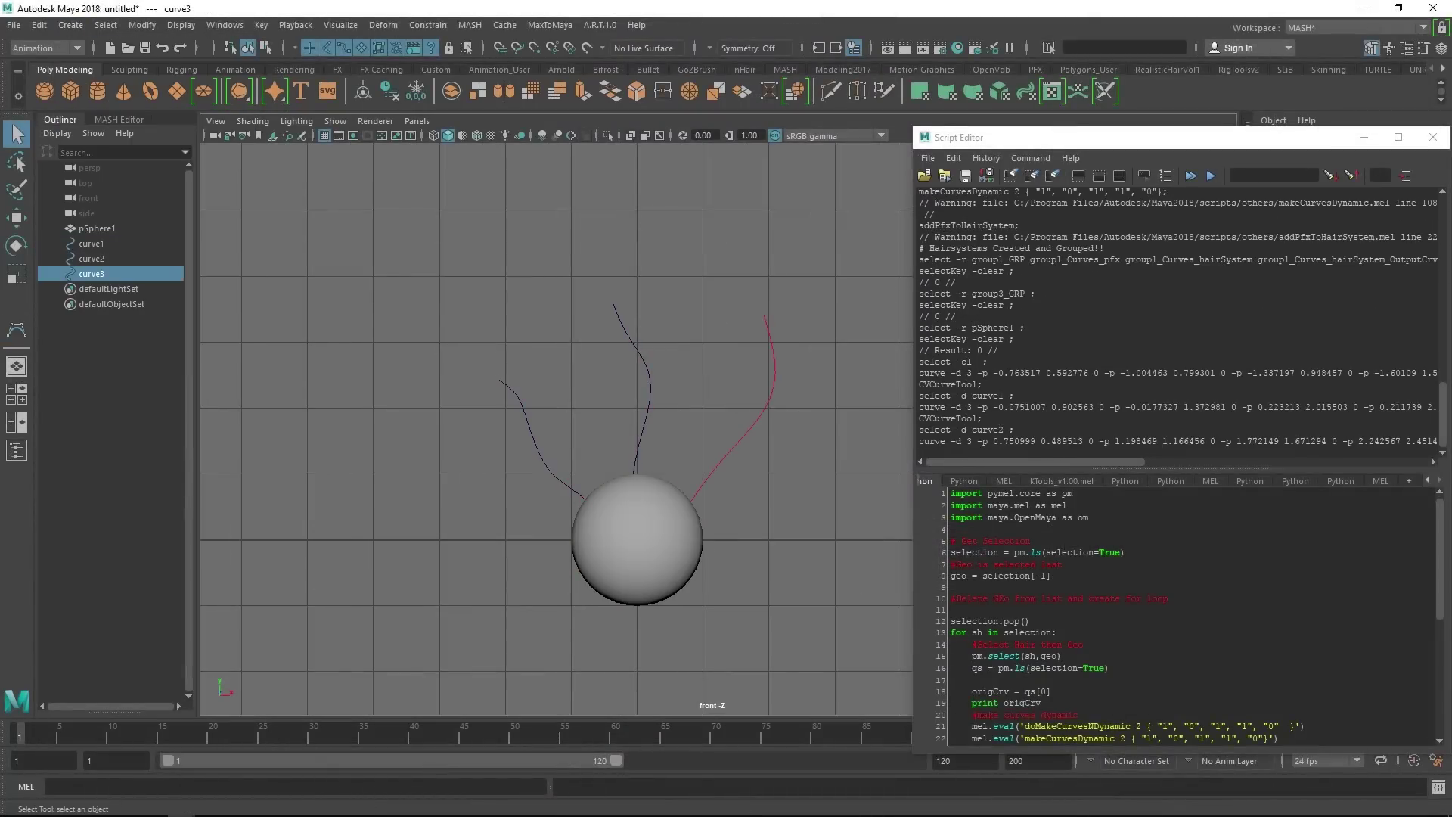
# - Group each of the three curves into its own separate group
pyautogui.click(91, 243)
pyautogui.hotkey('ctrl', 'g')
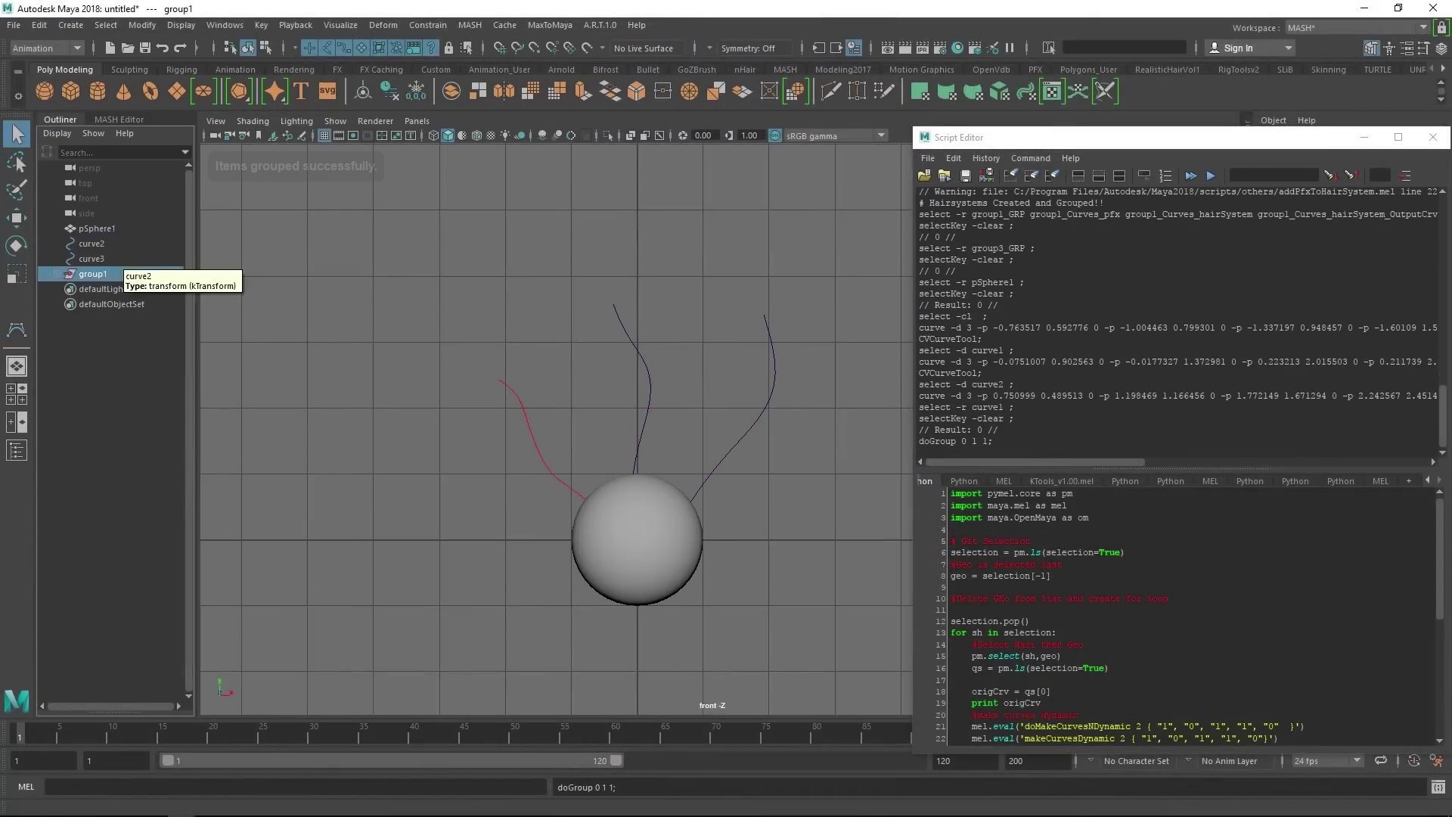
pyautogui.click(92, 259)
pyautogui.hotkey('ctrl', 'g')
pyautogui.click(91, 243)
pyautogui.hotkey('ctrl', 'g')
# - Rename the three curve groups as group1_Curves, group2_Curves and group3_Curves
pyautogui.doubleClick(93, 244)
pyautogui.write('_Curves')
pyautogui.doubleClick(93, 259)
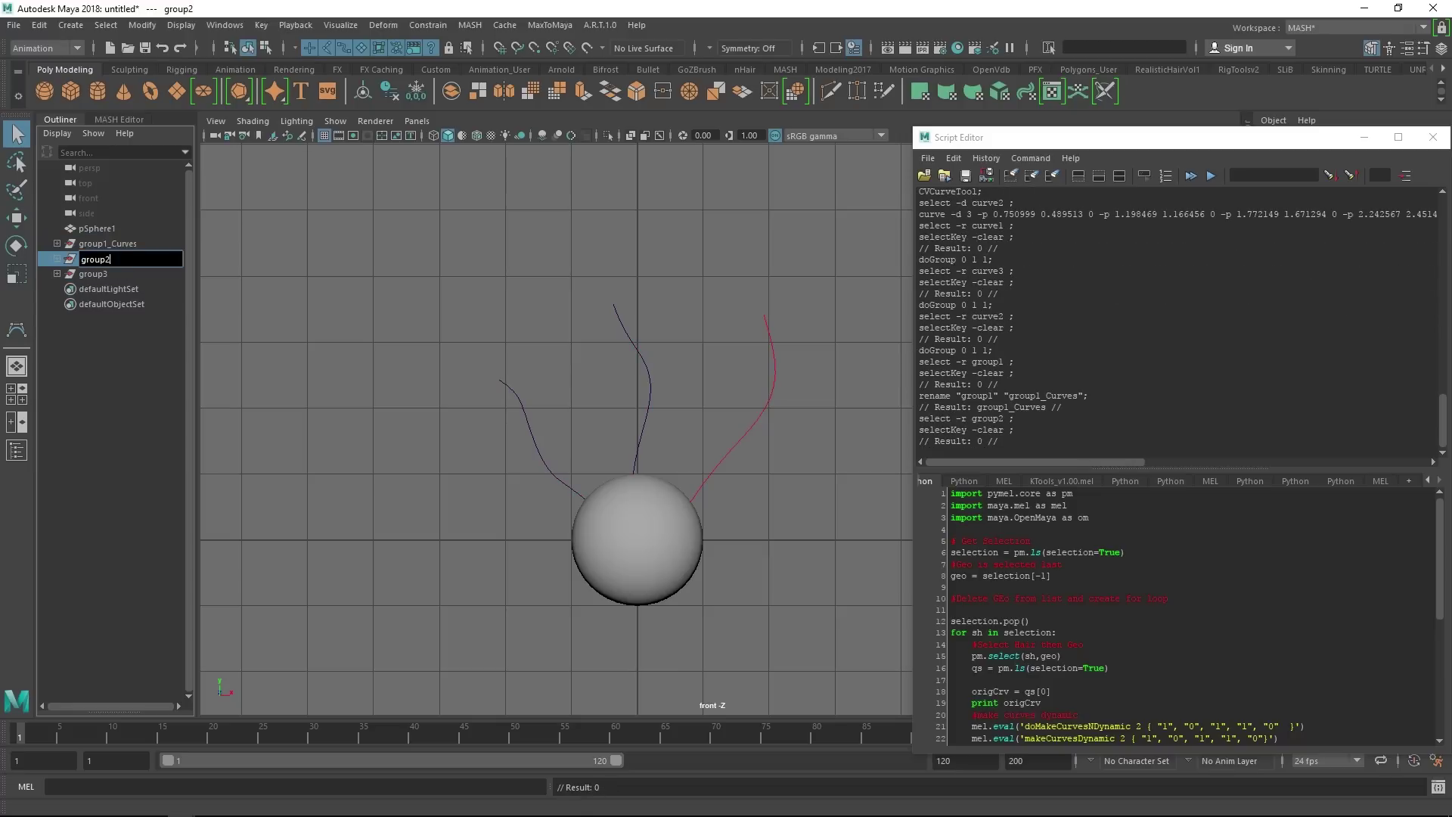
pyautogui.write('group2_Curves')
pyautogui.press('Return')
pyautogui.doubleClick(91, 274)
pyautogui.write('group3_Curves')
pyautogui.press('Return')
# - Select the three curve groups and run the Python script that makes their curves dynamic
pyautogui.moveTo(91, 243); pyautogui.dragTo(91, 274)
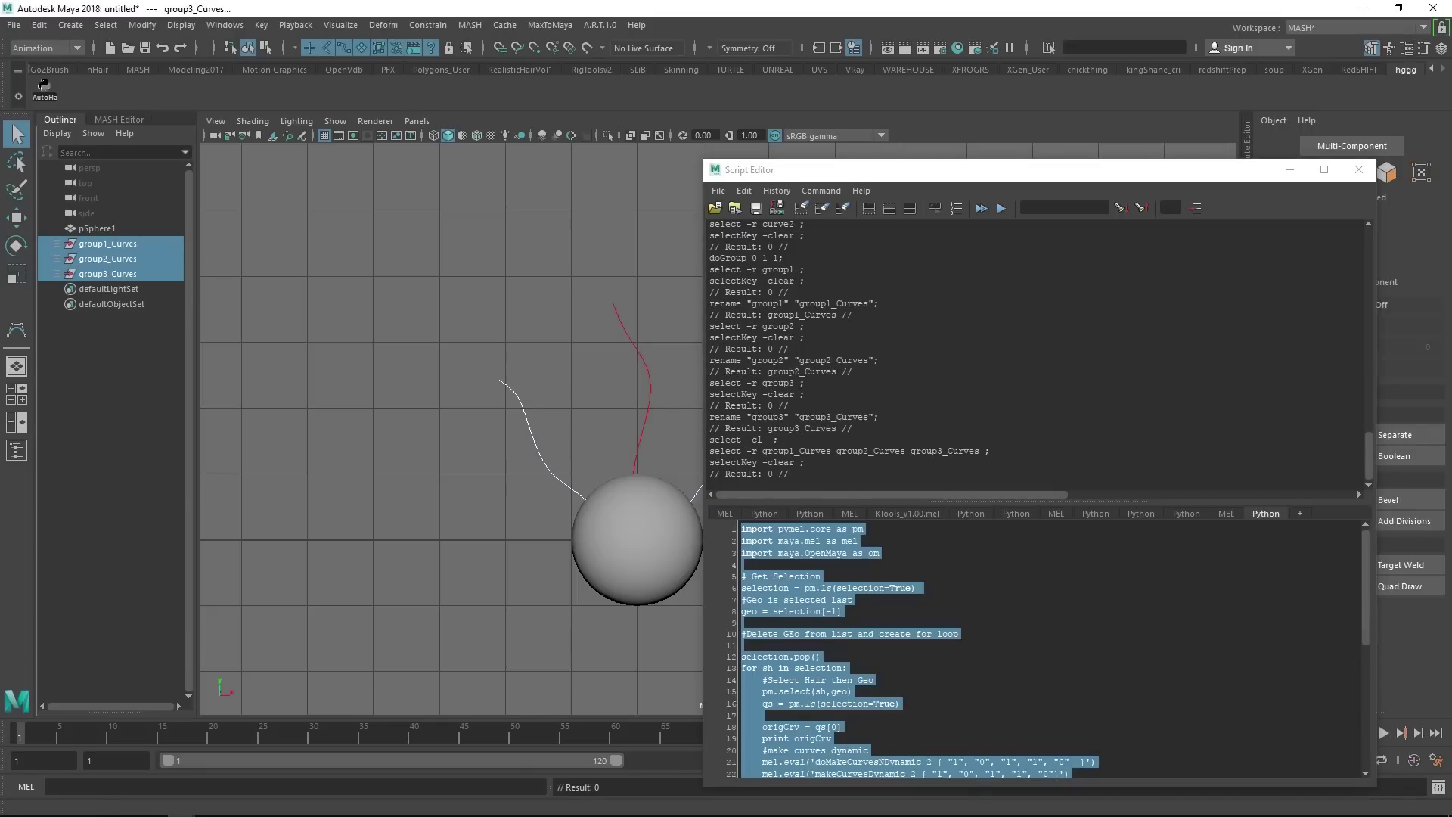
pyautogui.hotkey('ctrl', 'Return')
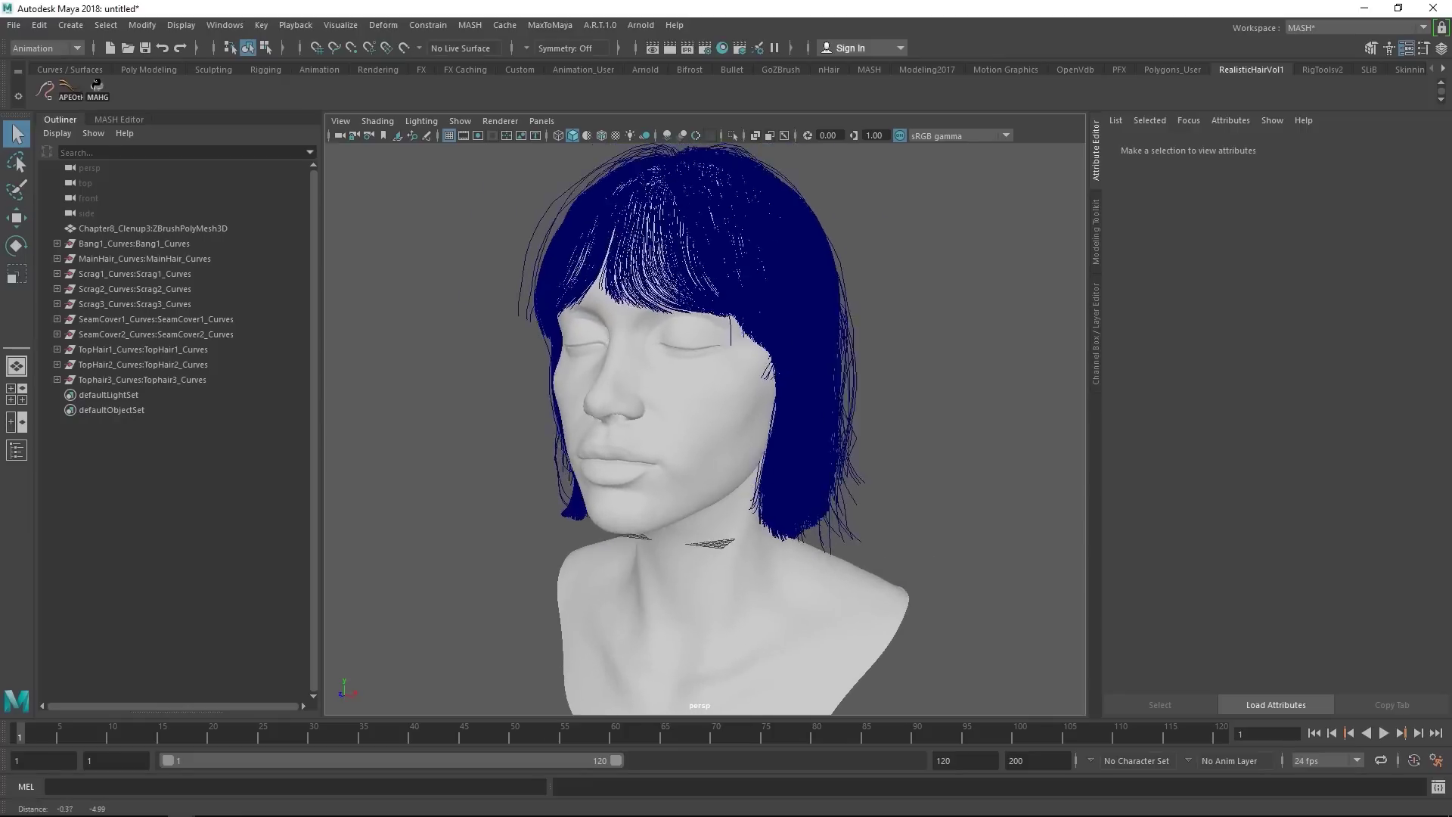
# - Select all hair curve groups from Bang1_Curves to Tophair3_Curves, adding the Chapter8_Clenup3 head mesh last
pyautogui.keyDown('alt'); pyautogui.moveTo(757, 363); pyautogui.dragTo(708, 354, button='middle'); pyautogui.keyUp('alt')
pyautogui.keyDown('alt'); pyautogui.moveTo(707, 354); pyautogui.dragTo(772, 355, button='right'); pyautogui.keyUp('alt')
pyautogui.keyDown('alt'); pyautogui.moveTo(771, 354); pyautogui.dragTo(870, 354, button='middle'); pyautogui.keyUp('alt')
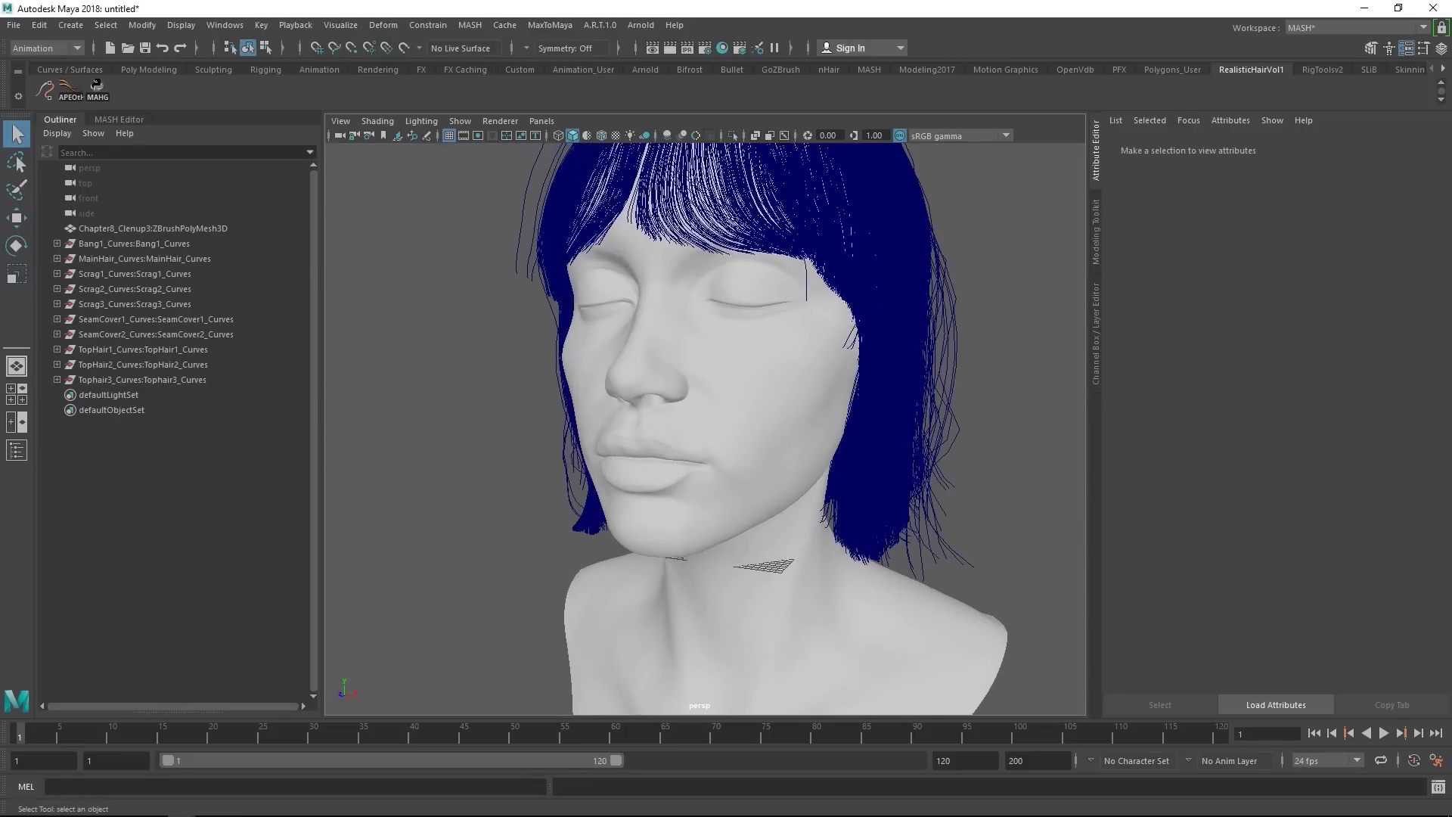
pyautogui.moveTo(152, 243); pyautogui.dragTo(159, 379)
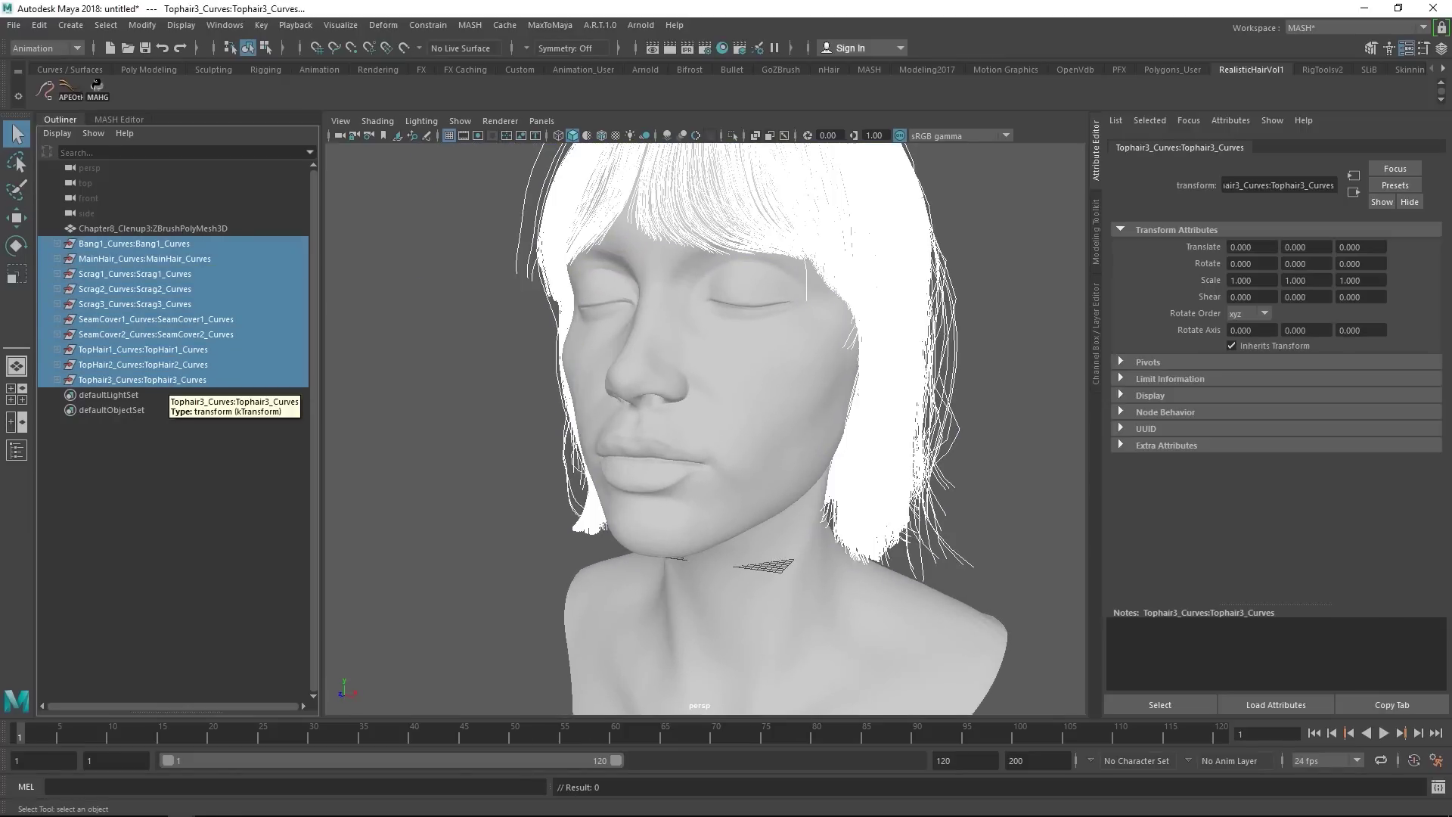
pyautogui.keyDown('ctrl'); pyautogui.click(183, 229); pyautogui.keyUp('ctrl')
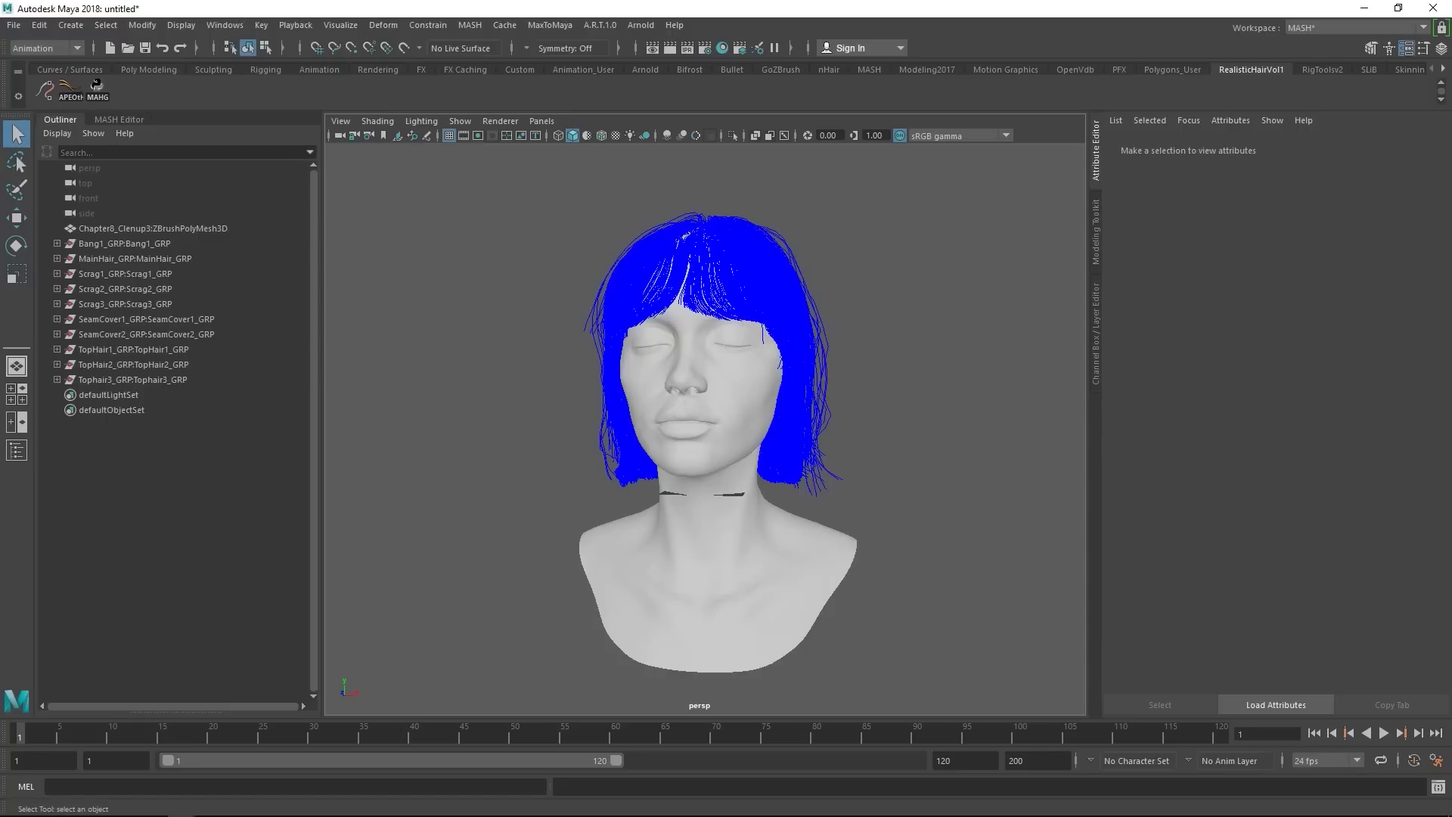
# - Frame the face and hair closely and expand the Bang1_GRP group
pyautogui.scroll(3, 705, 428)
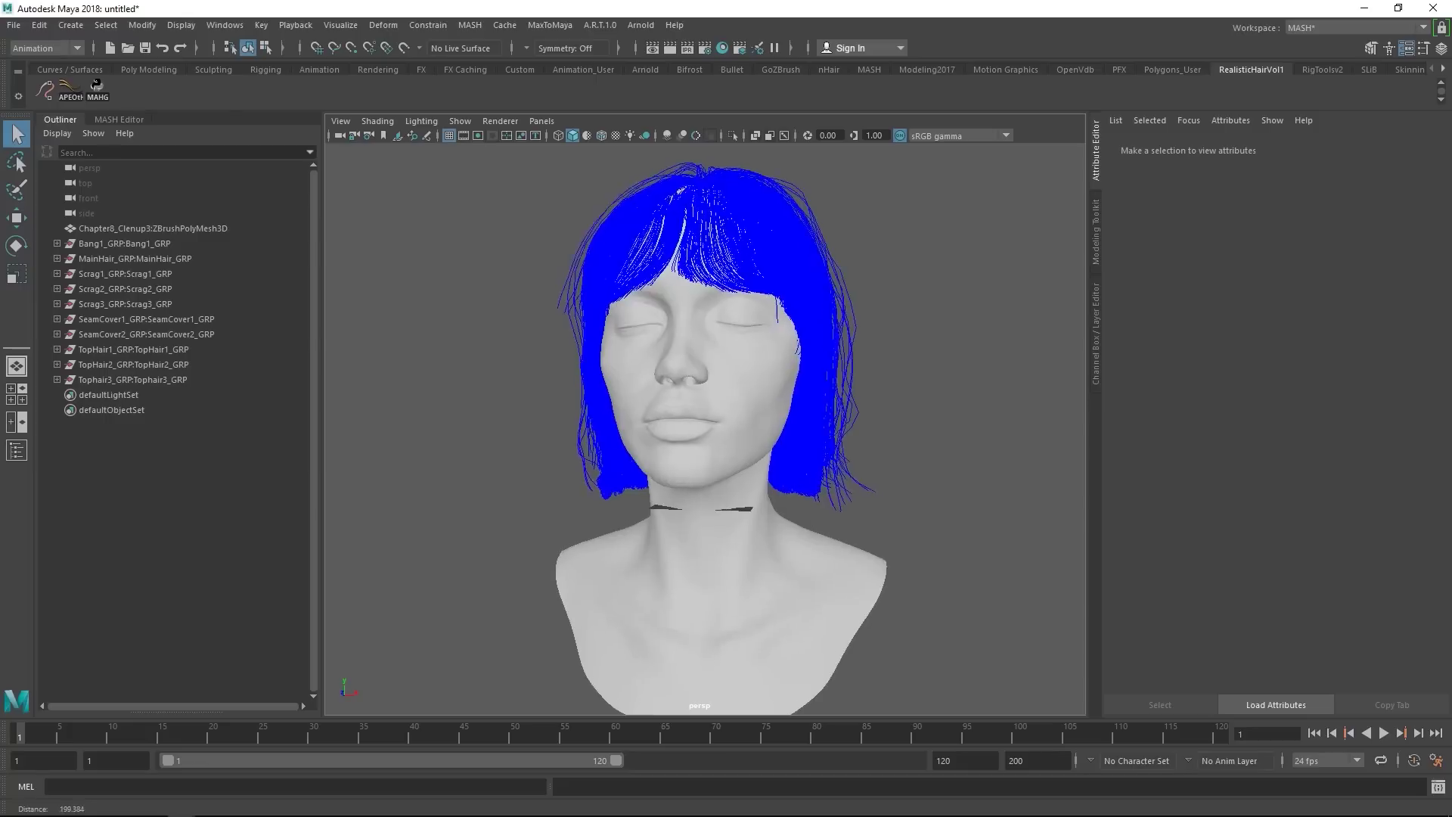
pyautogui.scroll(1, 705, 428)
pyautogui.scroll(6, 700, 424)
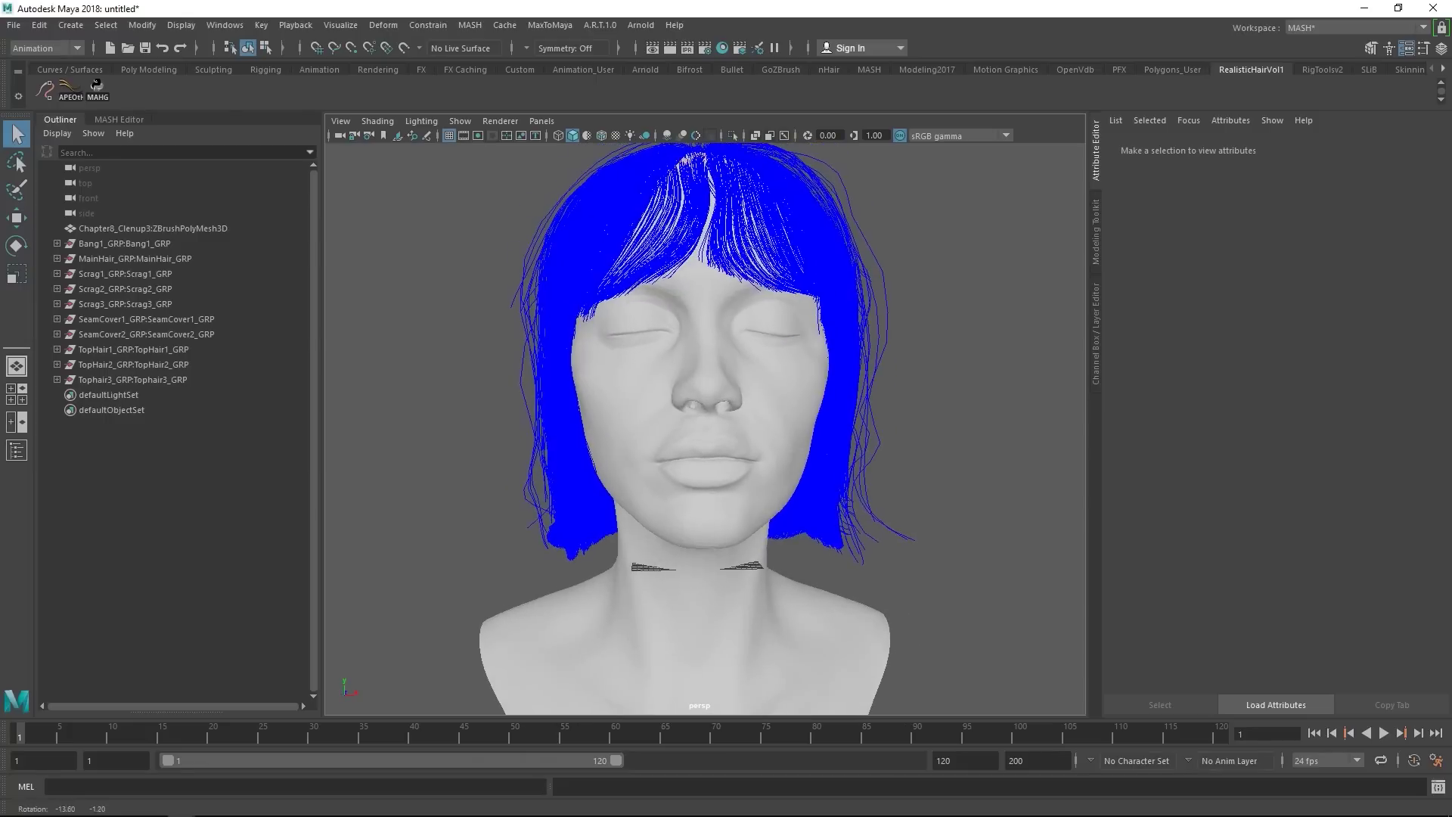
pyautogui.keyDown('alt'); pyautogui.moveTo(699, 424); pyautogui.dragTo(736, 359, button='middle'); pyautogui.keyUp('alt')
pyautogui.click(57, 244)
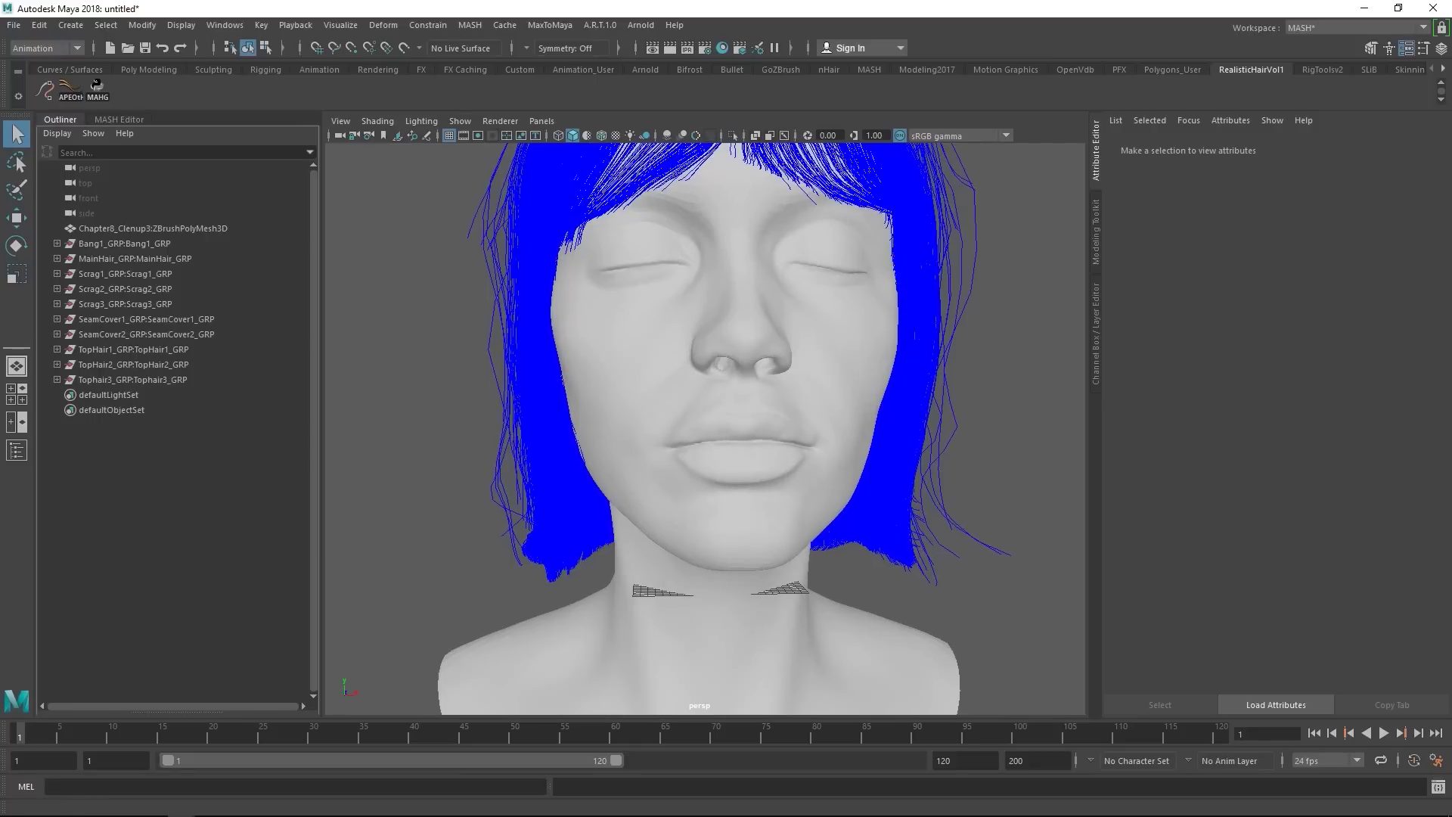